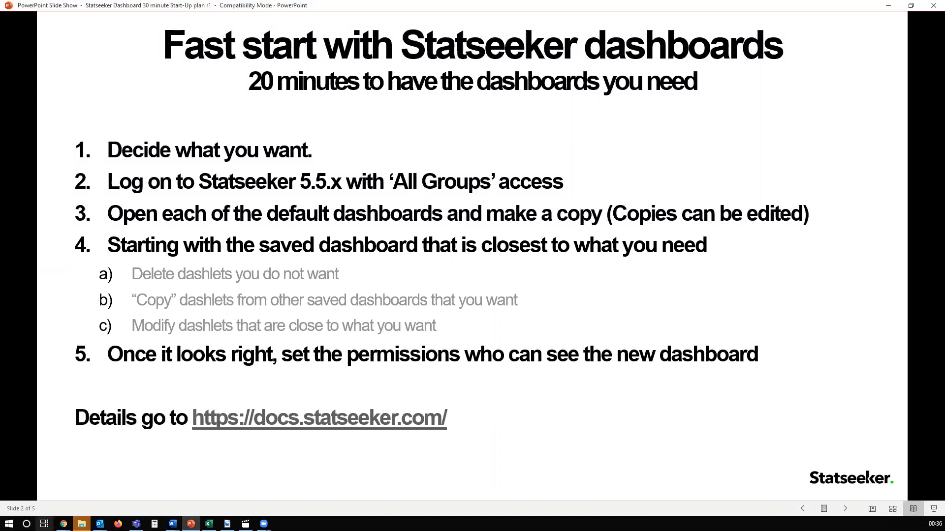
mouse_move(64, 523)
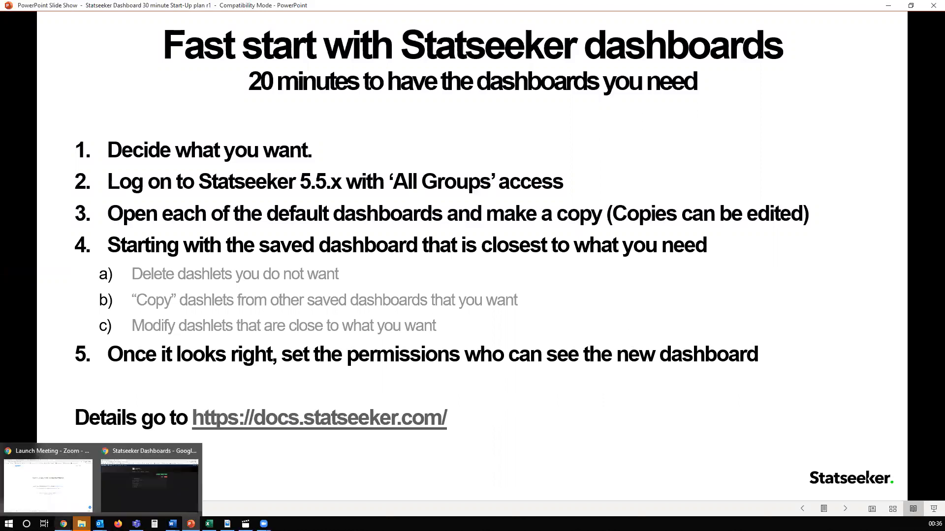
click(131, 493)
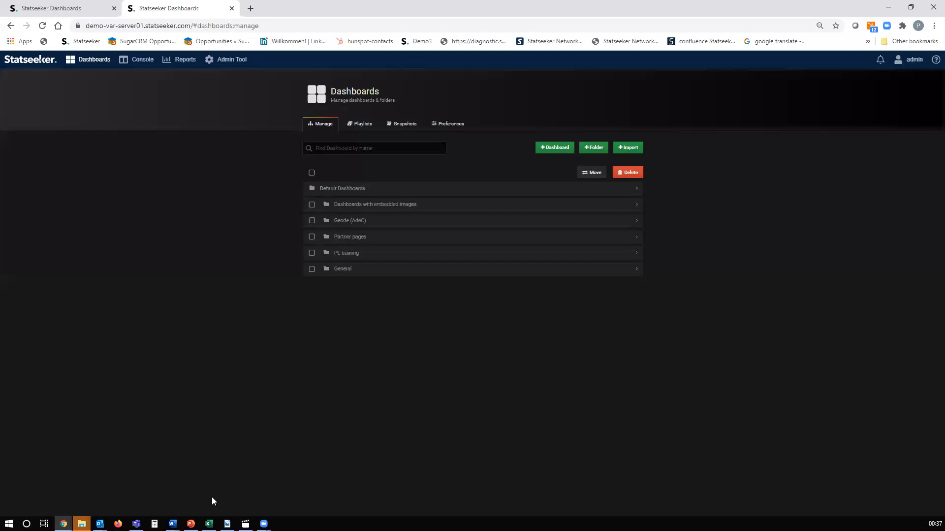
click(190, 524)
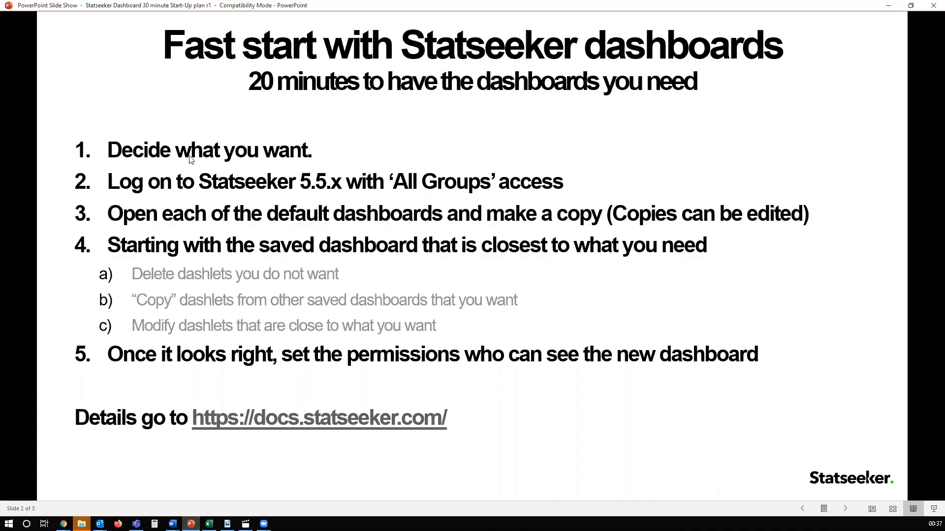
Advance the slide show past the example dashboard slide to the repeated five-point start-up plan.
click(235, 170)
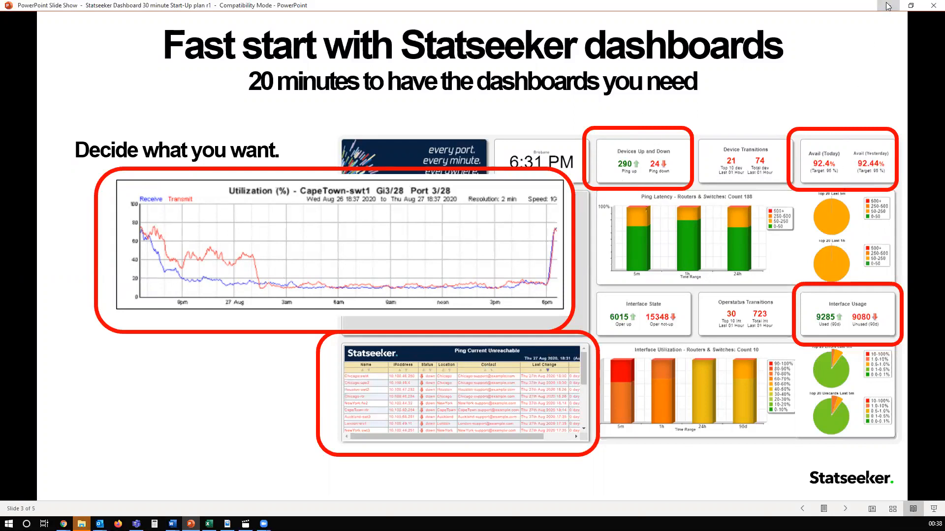
click(803, 119)
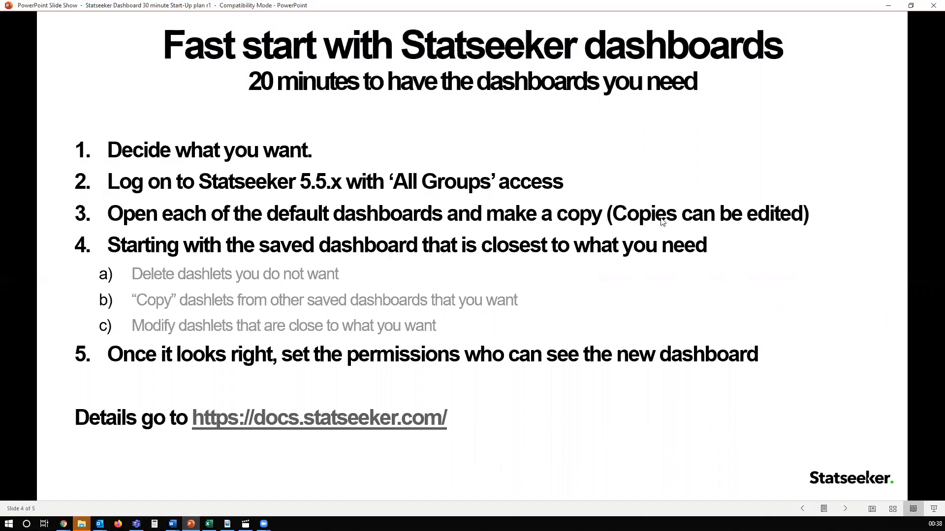
Switch to Statseeker in Chrome and open all five dashboards in the Default Dashboards folder, each in its own browser tab.
click(889, 7)
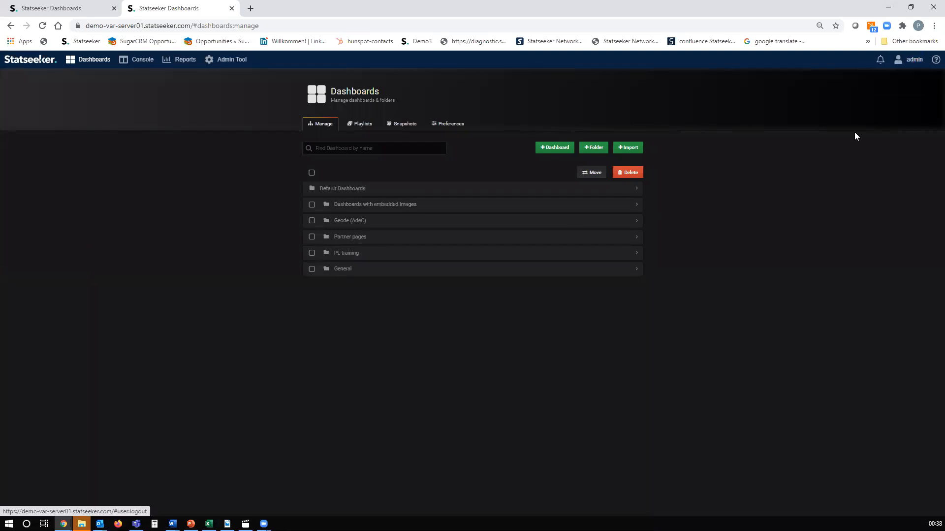
click(311, 190)
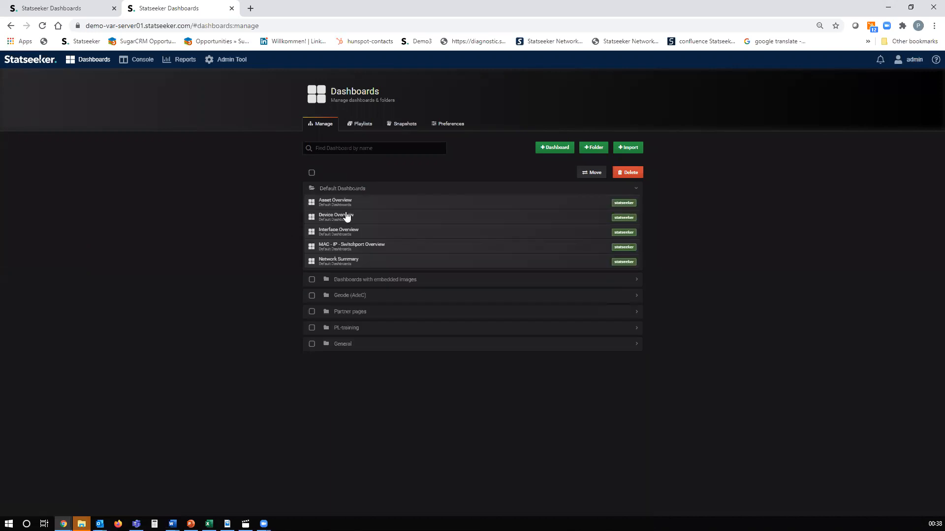
right_click(335, 202)
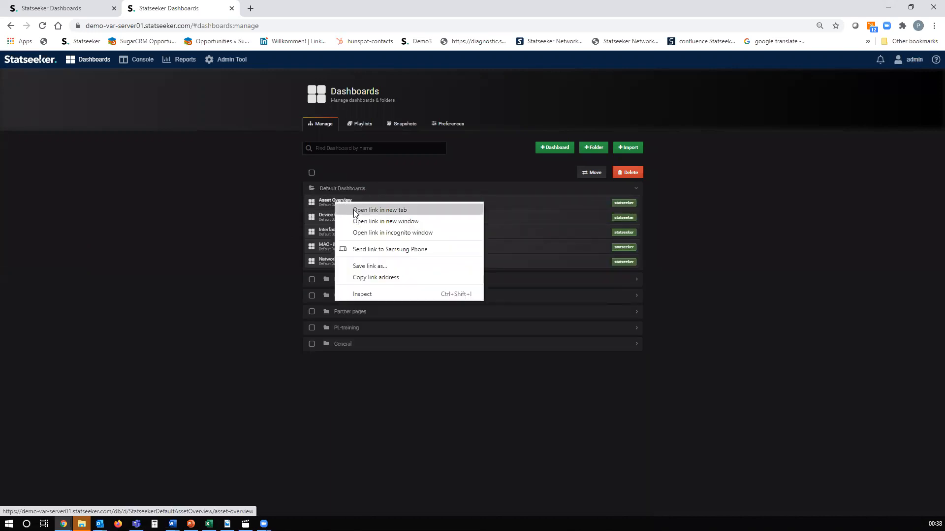
click(356, 211)
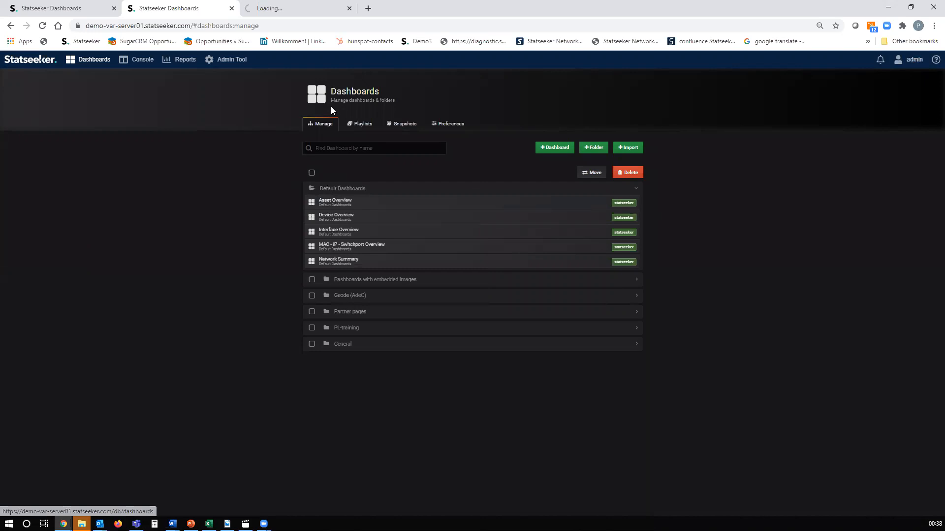
right_click(341, 219)
click(362, 221)
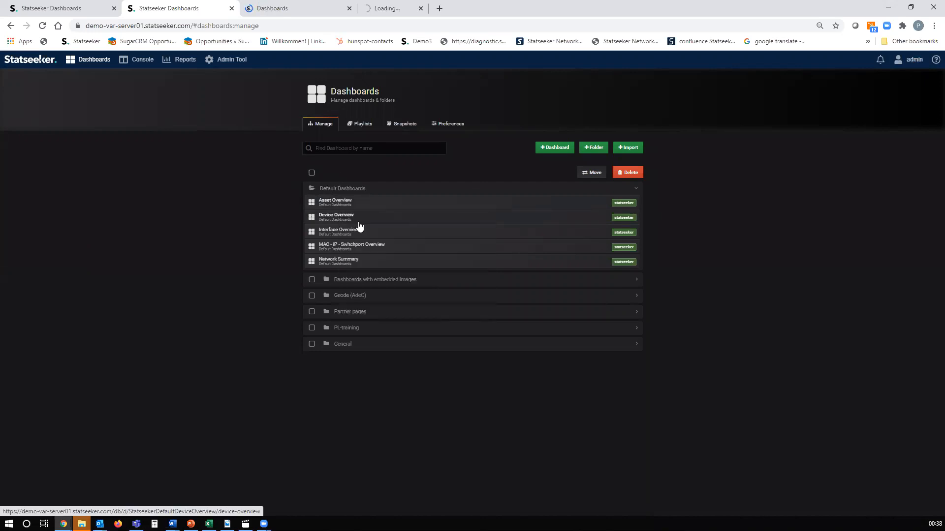
right_click(340, 231)
click(358, 238)
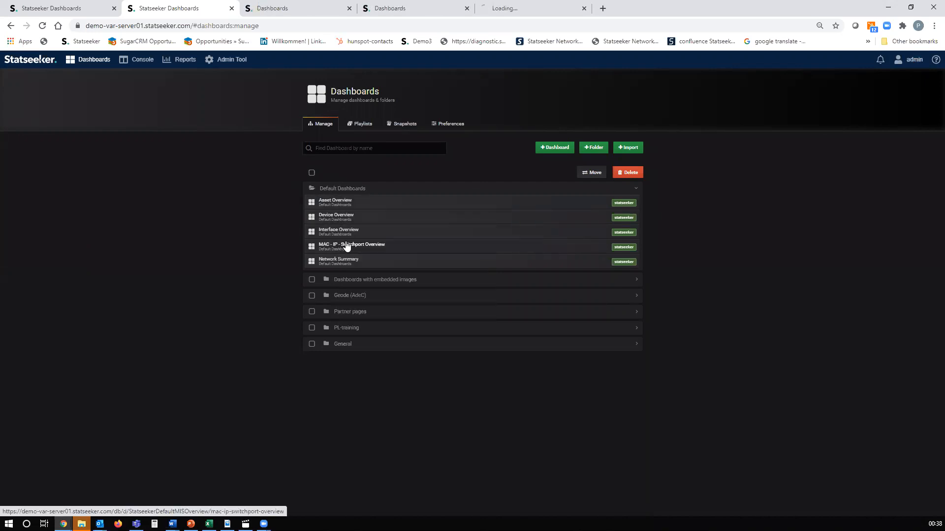
right_click(329, 243)
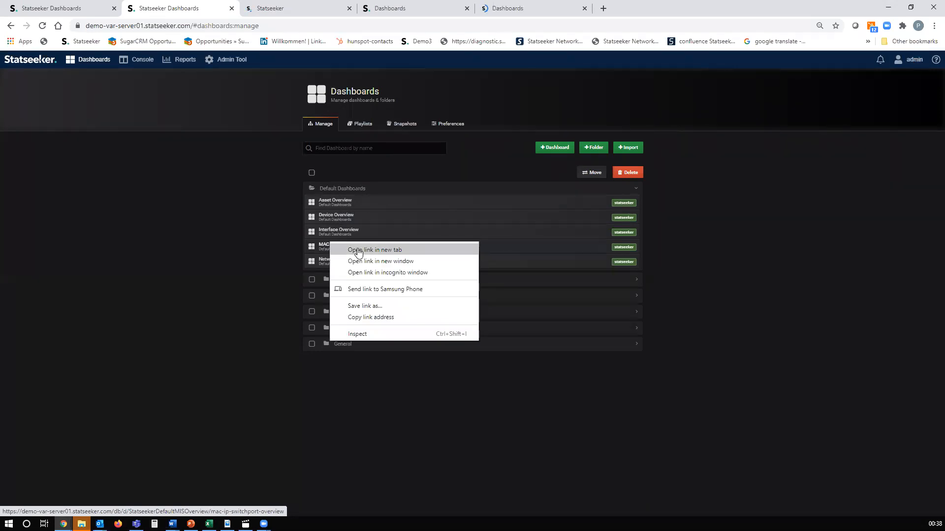
click(358, 253)
right_click(333, 259)
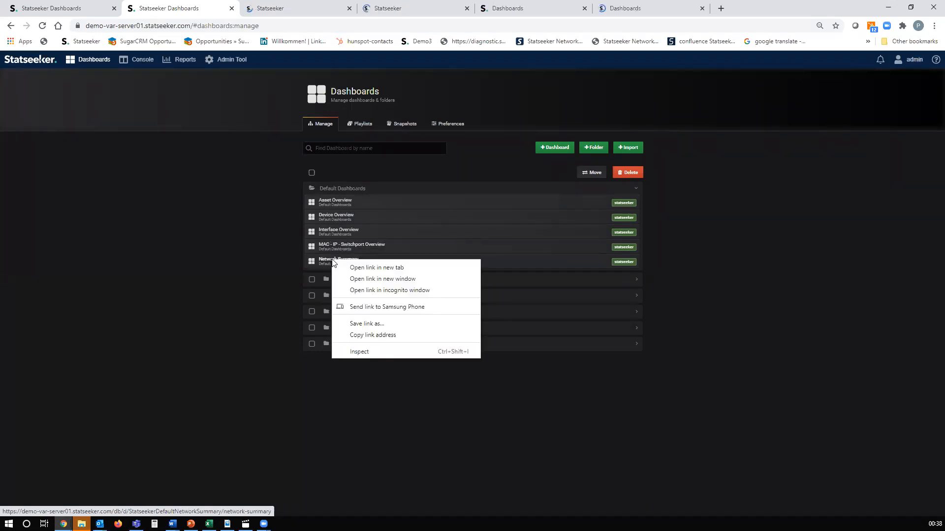
click(357, 269)
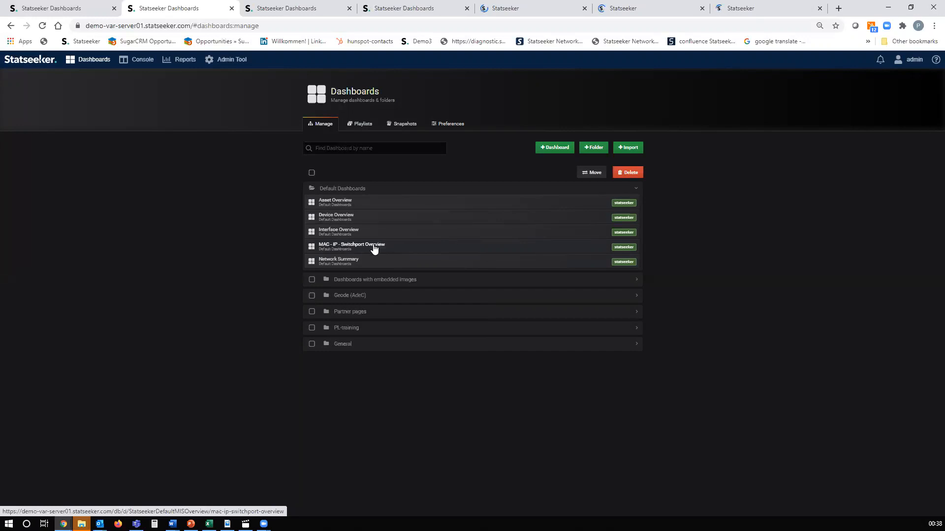
Save a copy of the default Asset Overview dashboard as Asset Overview Copy in the General folder.
click(289, 8)
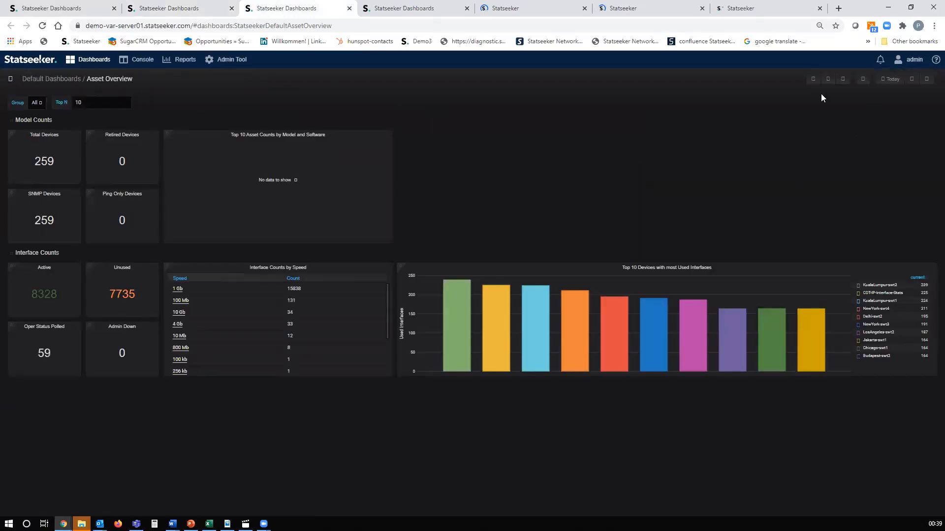
click(844, 81)
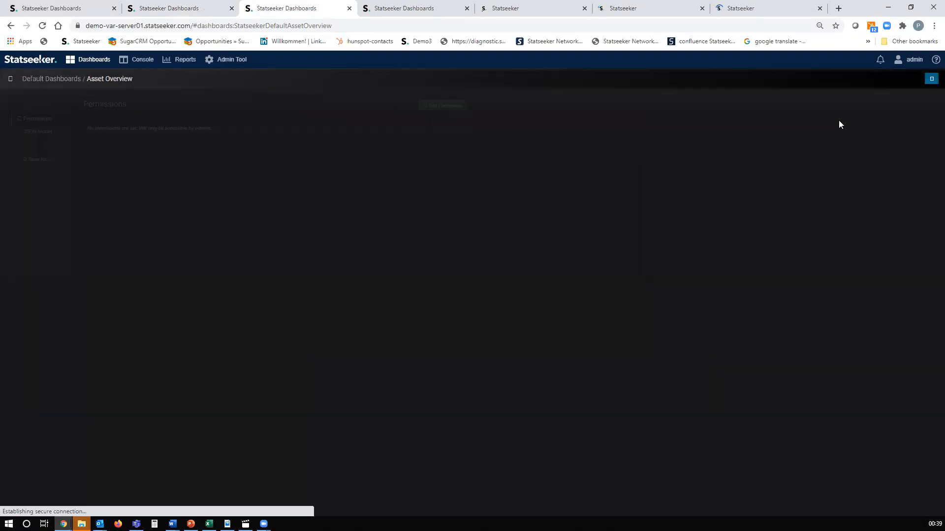
click(39, 161)
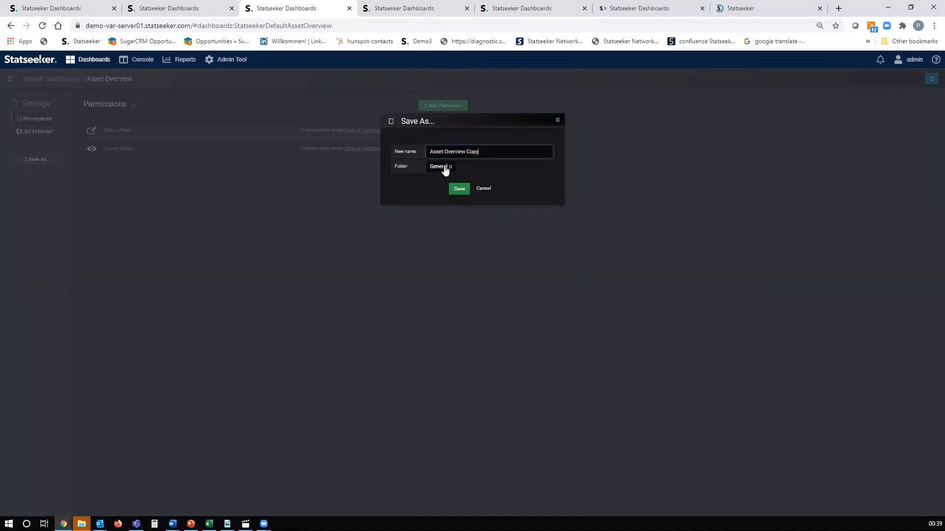
click(459, 190)
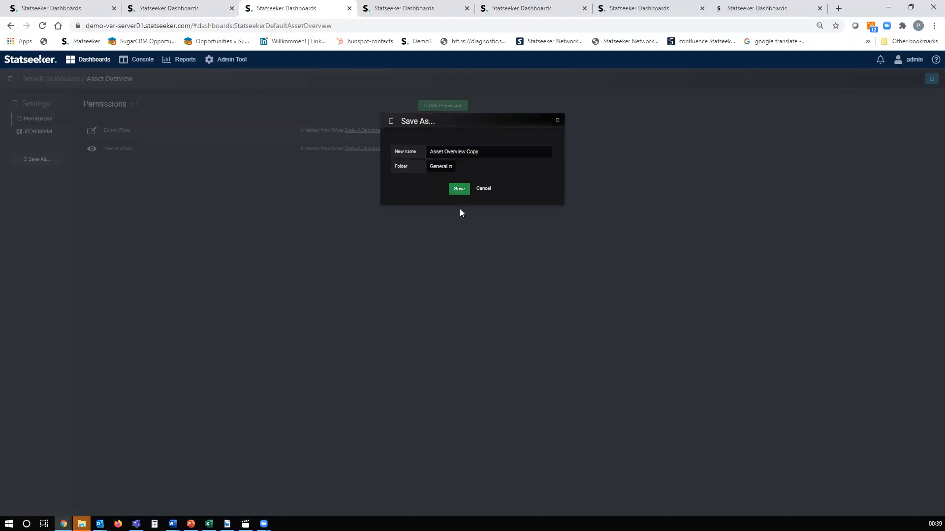
click(457, 192)
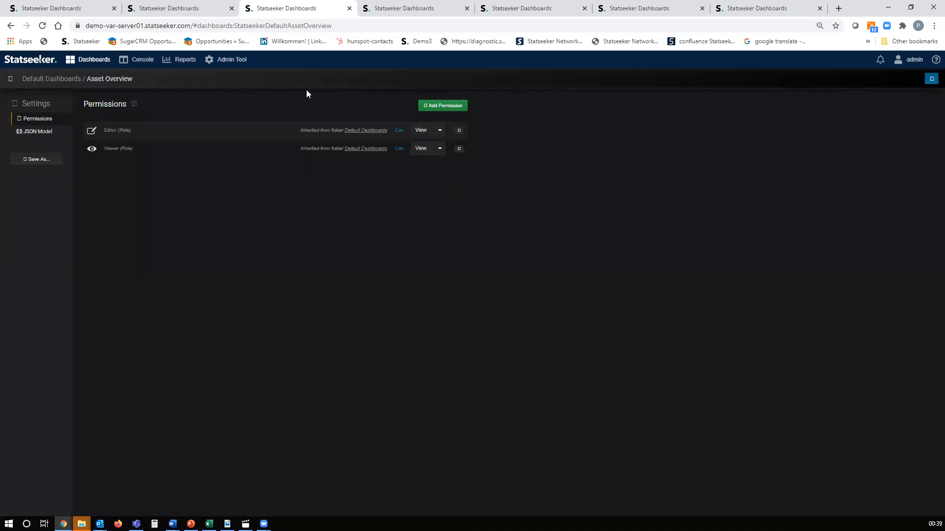
Save a copy of the default Device Overview dashboard as Device Overview Copy in the General folder.
click(416, 9)
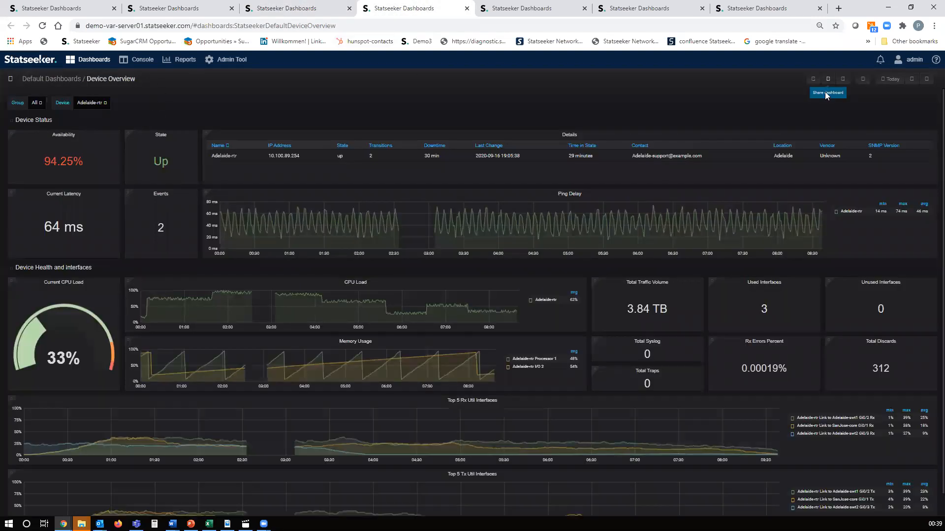
click(844, 84)
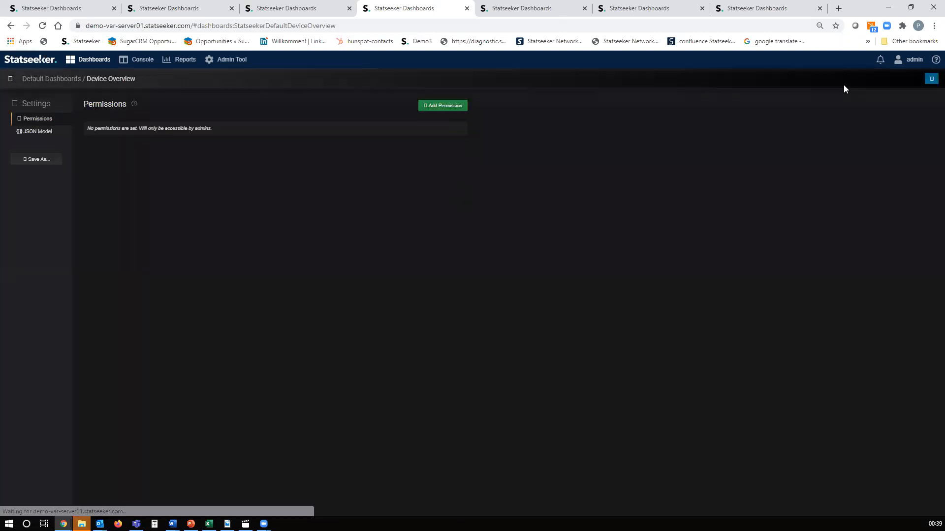
click(37, 159)
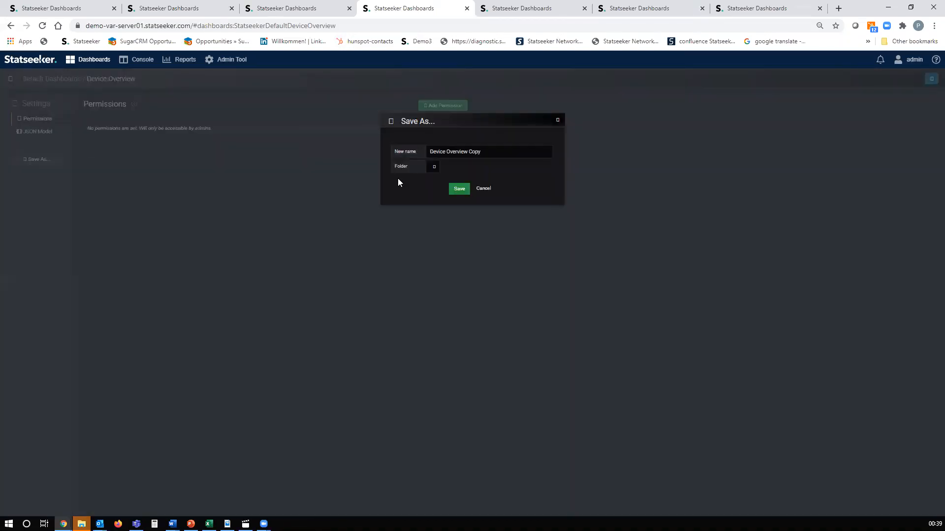
click(461, 192)
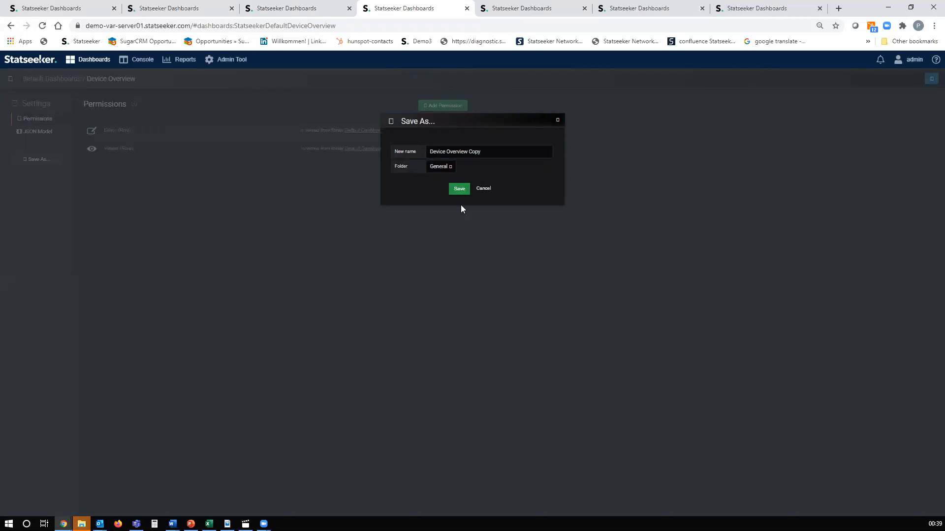
click(460, 192)
click(459, 191)
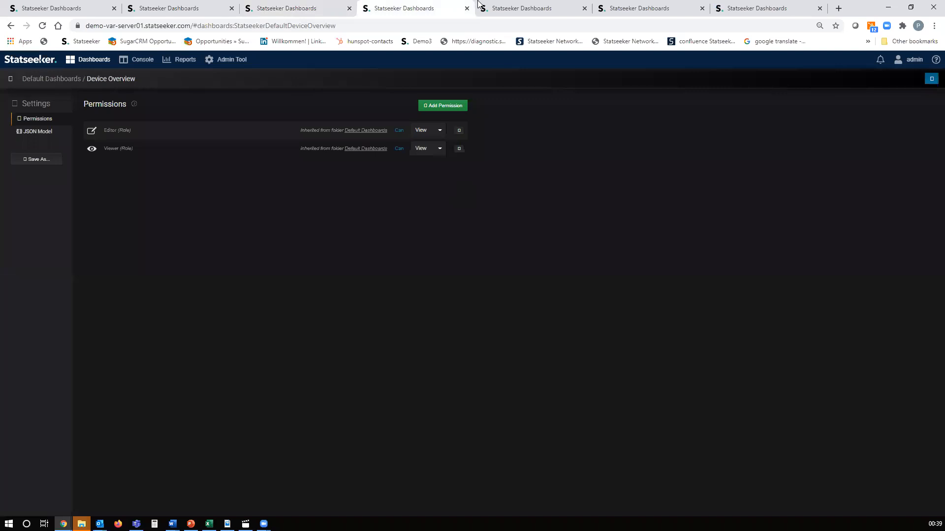
Save the default Interface Overview dashboard as Interface Overview Copy in the General folder, overwriting the existing dashboard of that name.
click(523, 10)
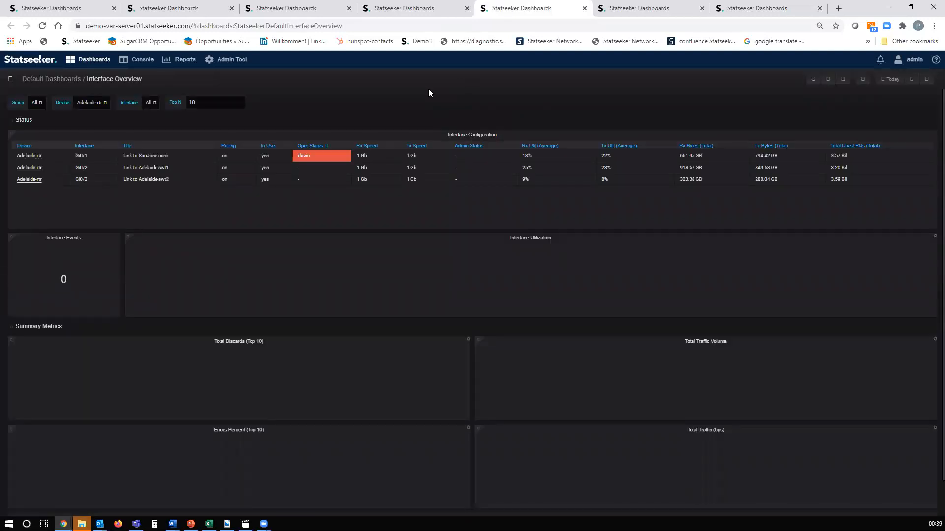
click(843, 82)
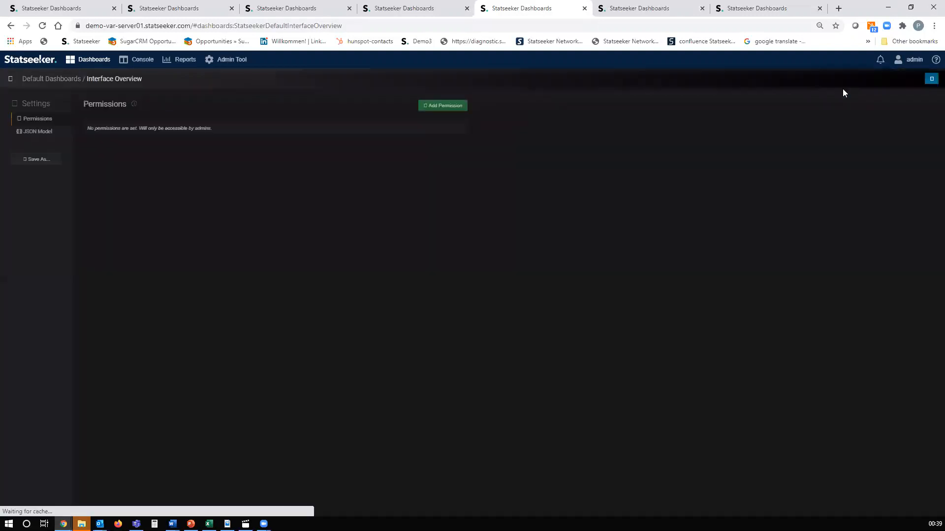
click(38, 160)
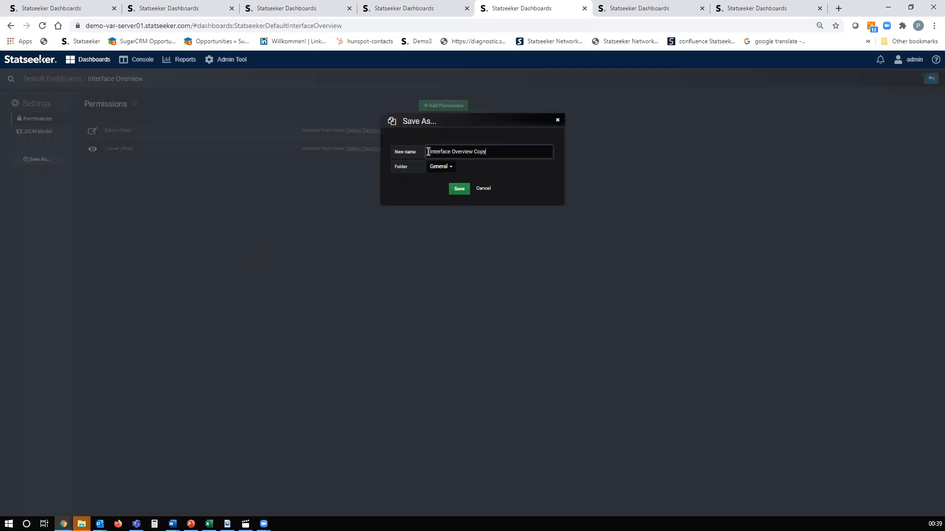
click(461, 190)
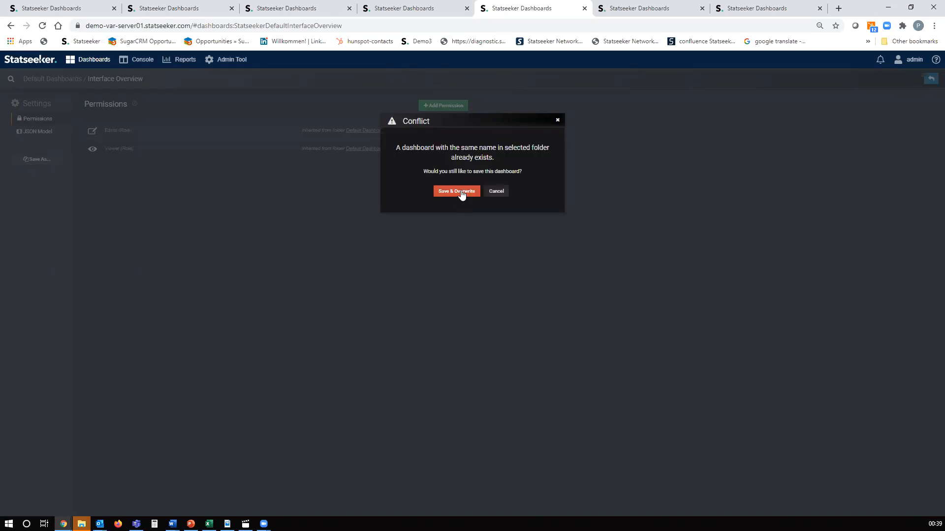
click(462, 191)
Save the default MAC - IP - Switchport Overview dashboard as MAC - IP - Switchport Overview Copy, overwriting the existing dashboard of that name.
click(647, 8)
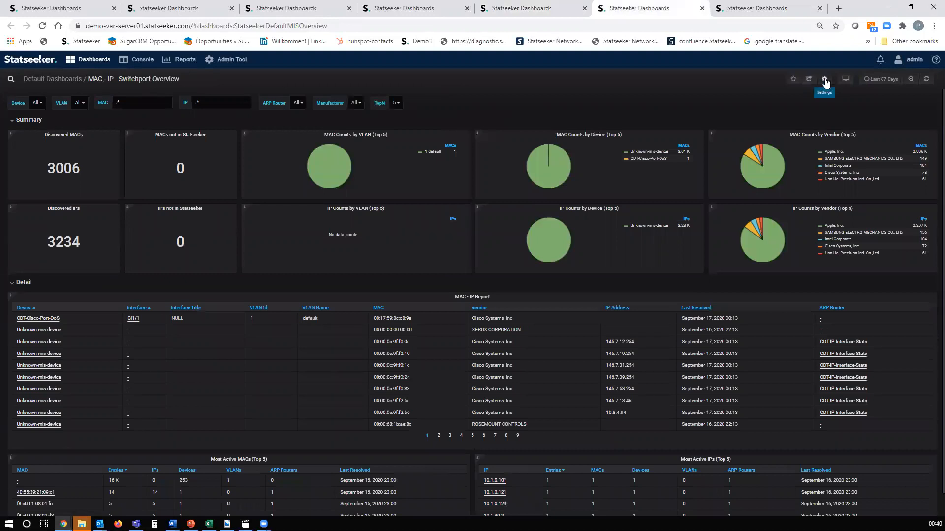
click(824, 79)
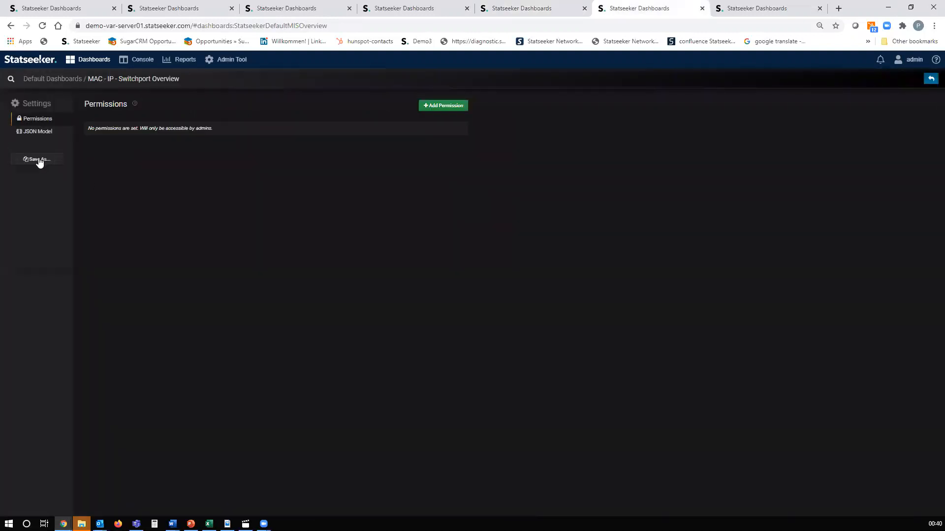
click(40, 160)
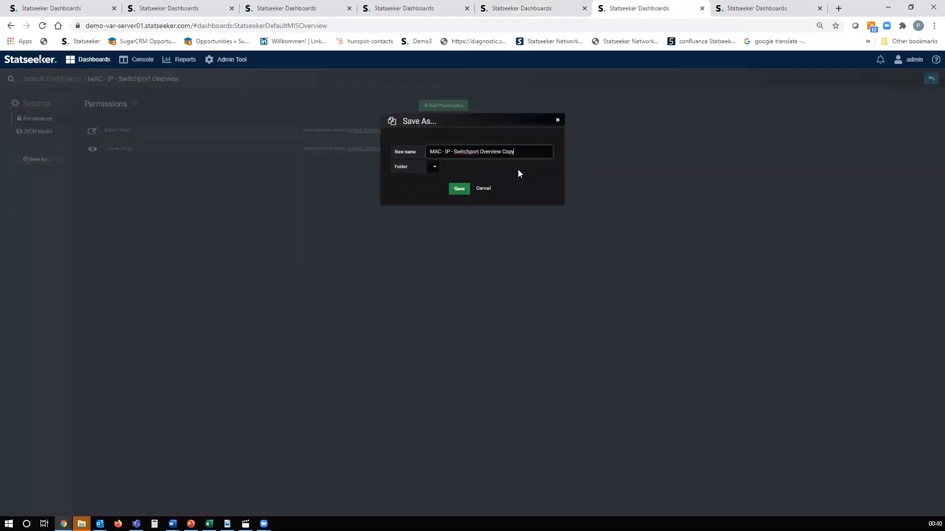
click(460, 189)
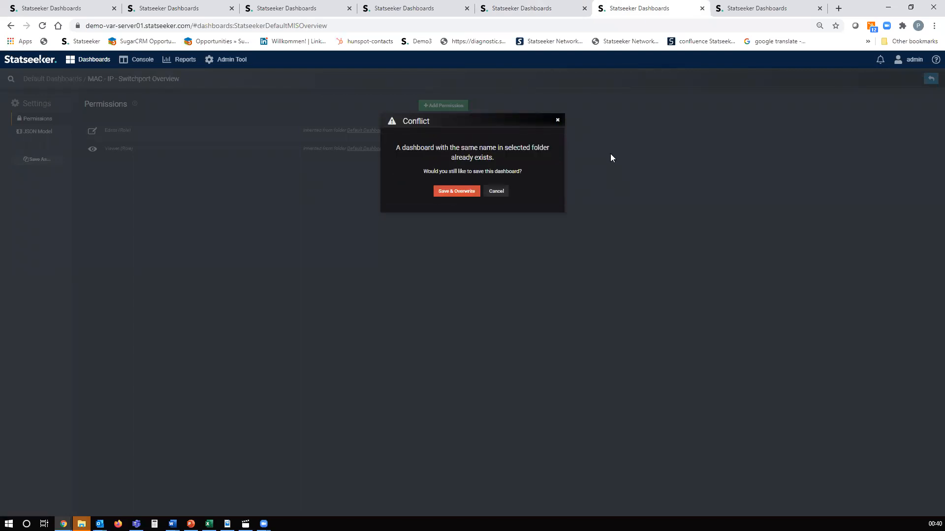
click(465, 195)
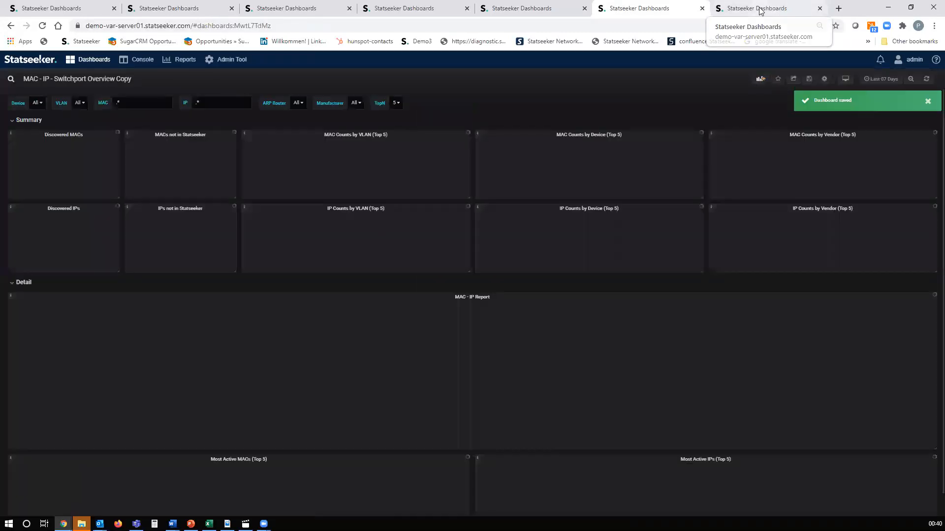
Save the default Network Summary dashboard as Network Summary Copy in the General folder, overwriting the existing dashboard of that name.
click(761, 11)
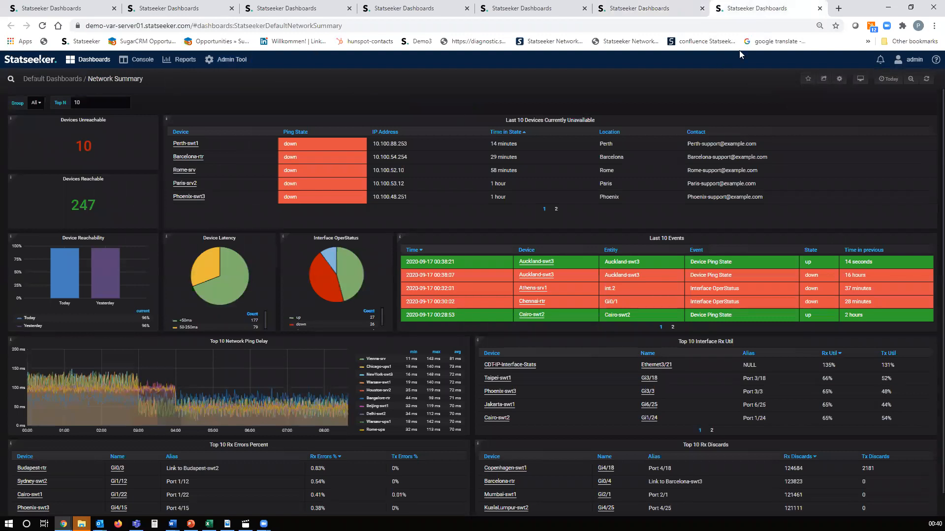
click(839, 80)
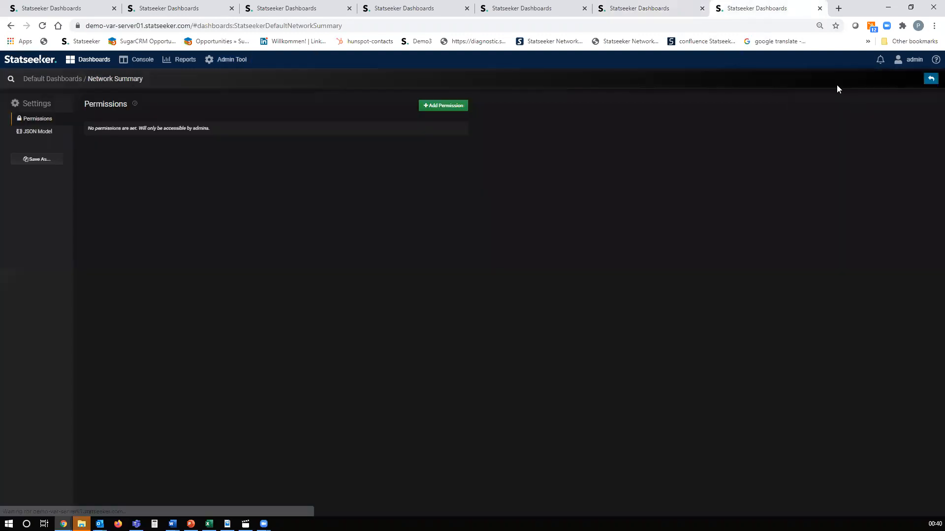
click(38, 159)
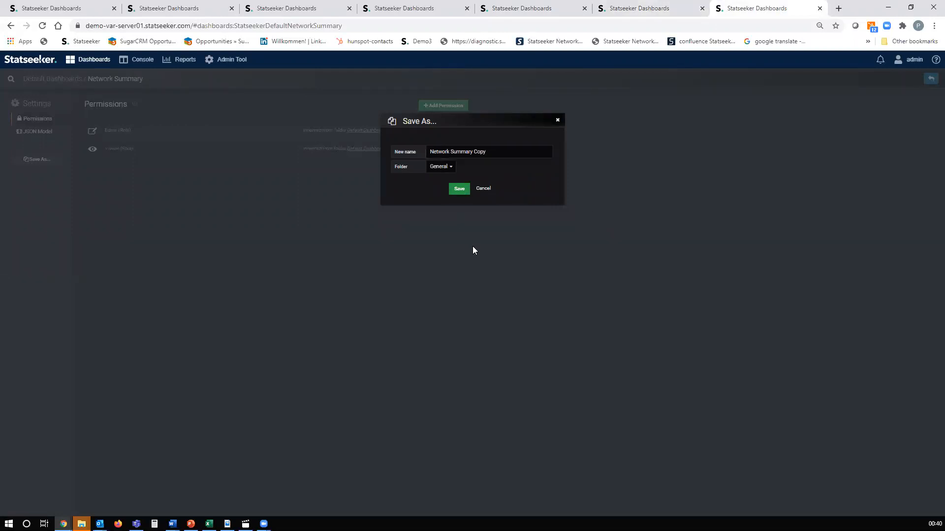
key(Return)
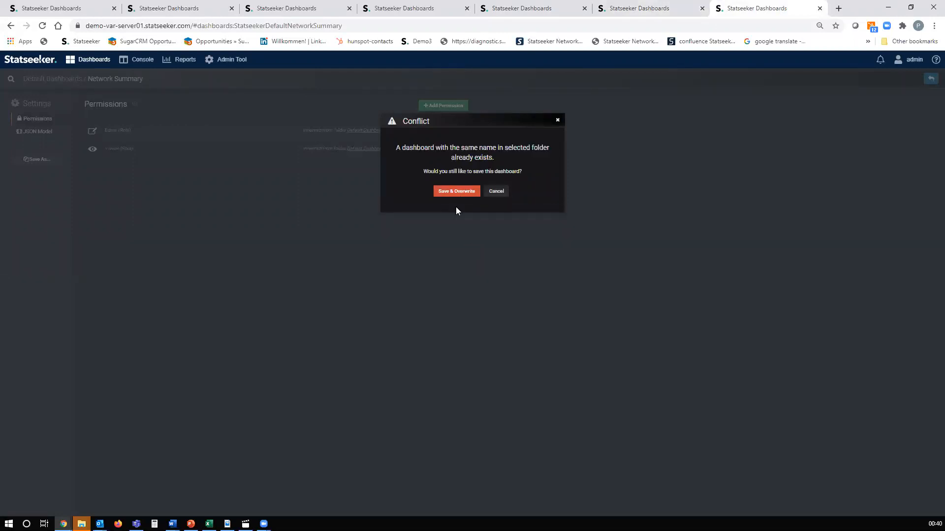
click(456, 191)
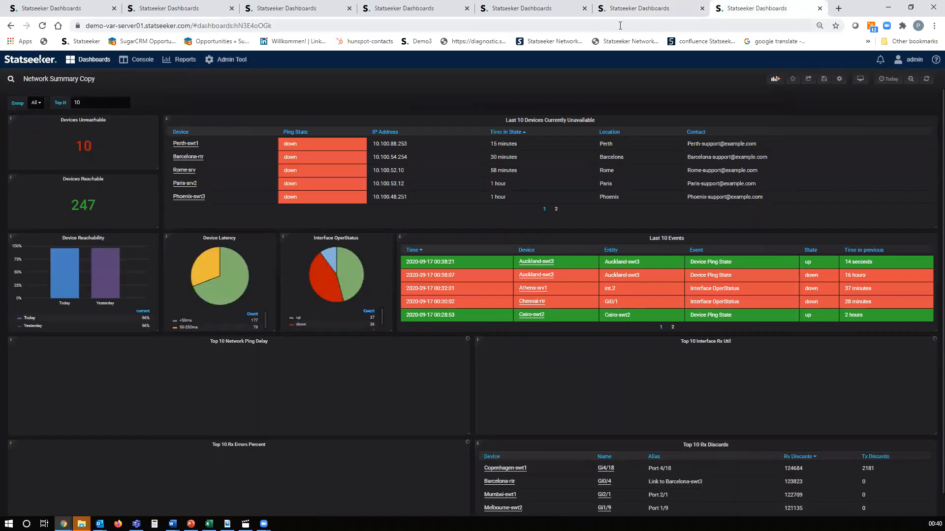
Review the saved dashboard copies and the actions offered for Network Summary Copy's Last 10 Devices Currently Unavailable panel.
click(626, 8)
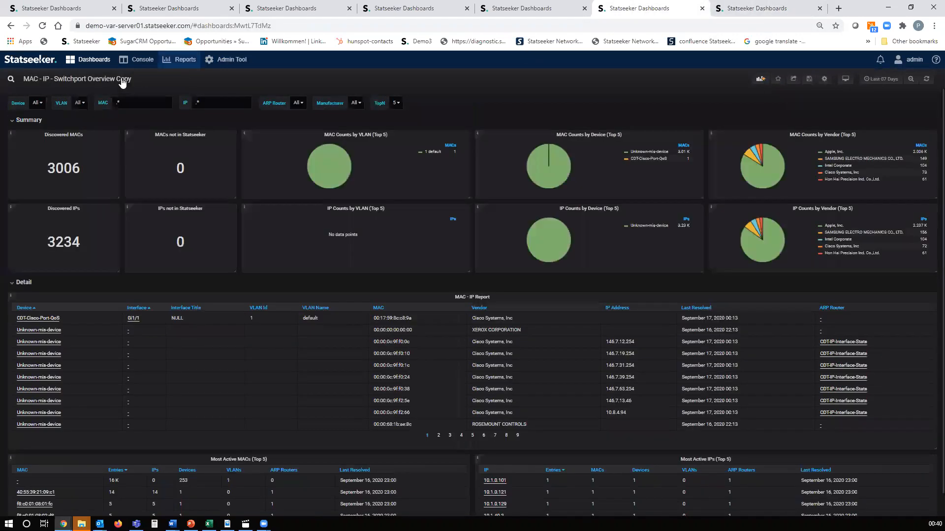
click(543, 11)
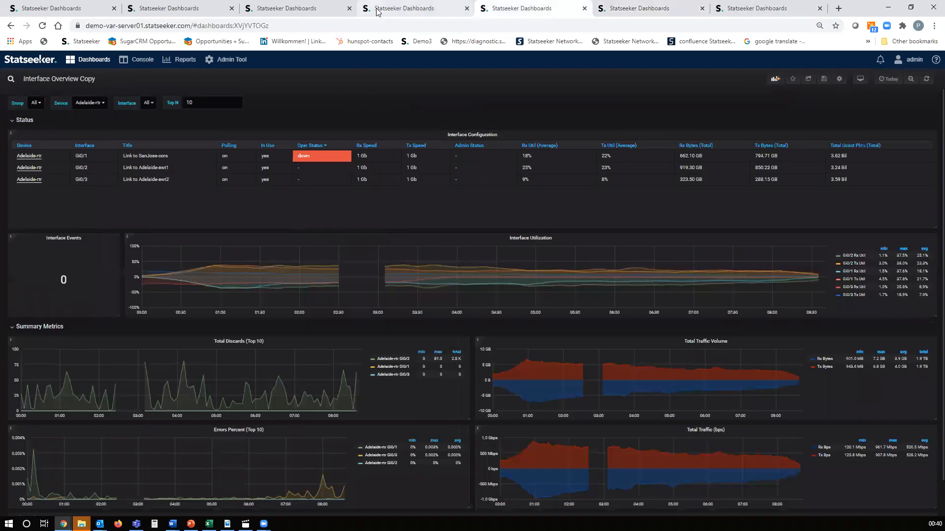
click(376, 11)
click(314, 8)
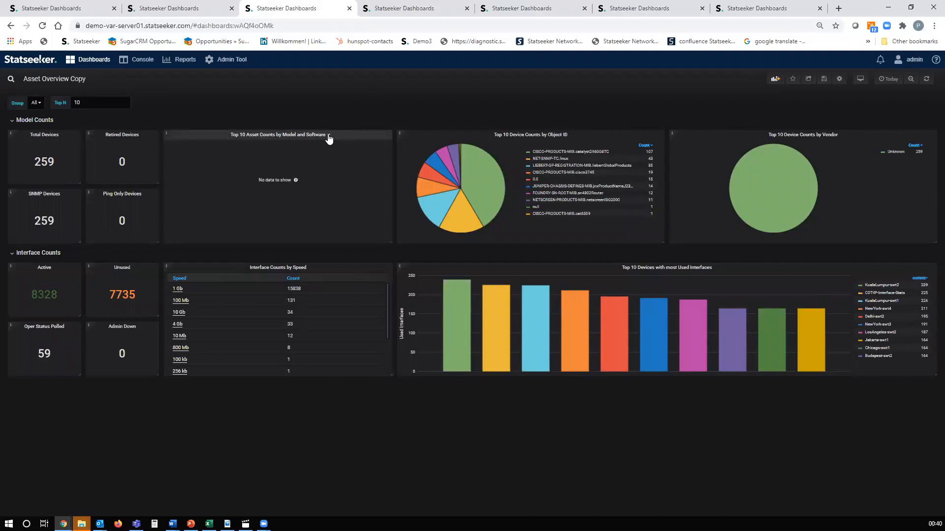
click(792, 10)
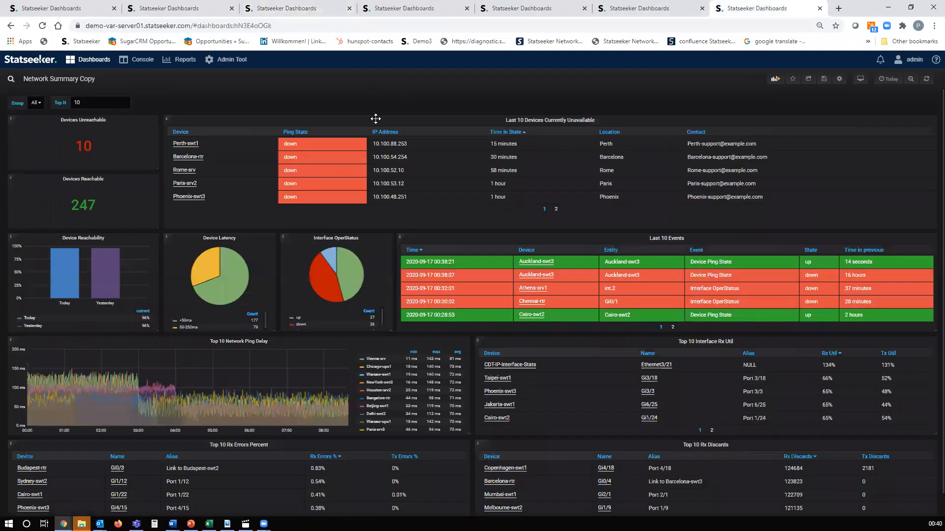
click(598, 121)
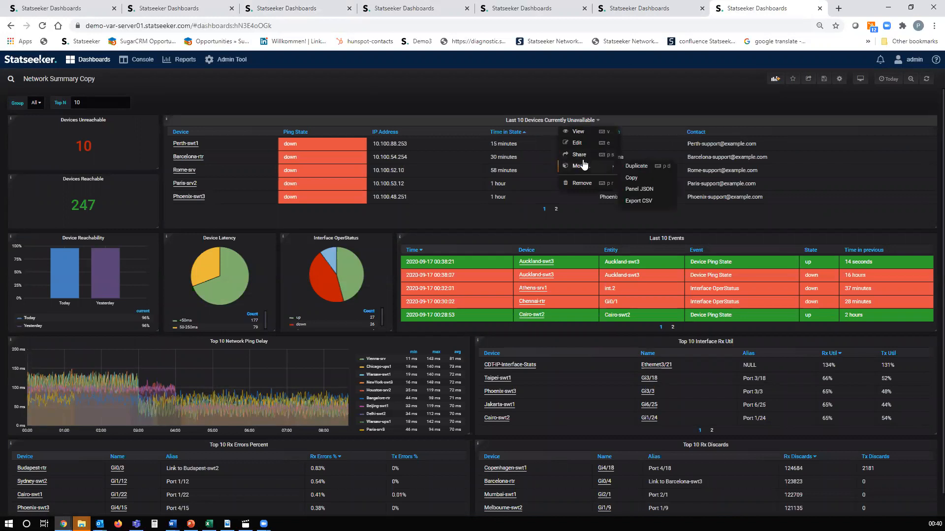
mouse_move(580, 168)
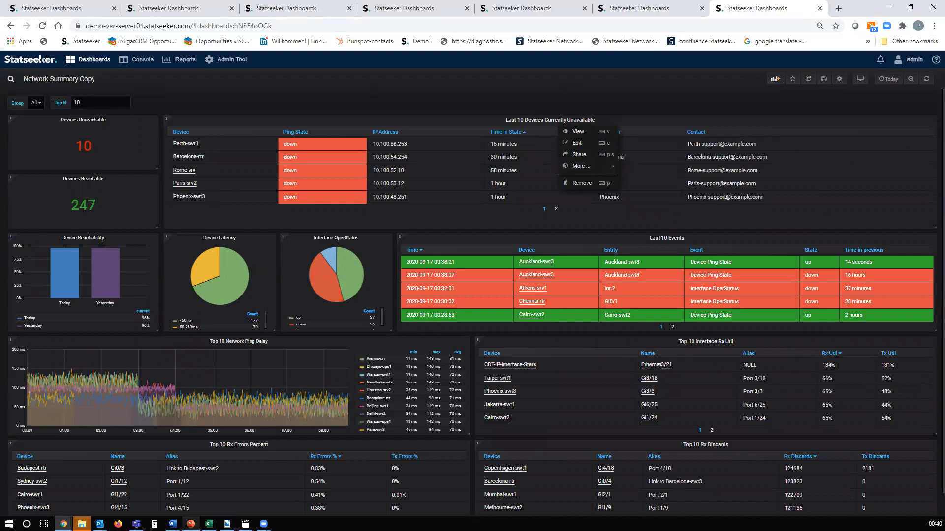
Switch to the PowerPoint slide show to check the "Decide what you want" slide, and return to Network Summary Copy in the browser.
click(280, 448)
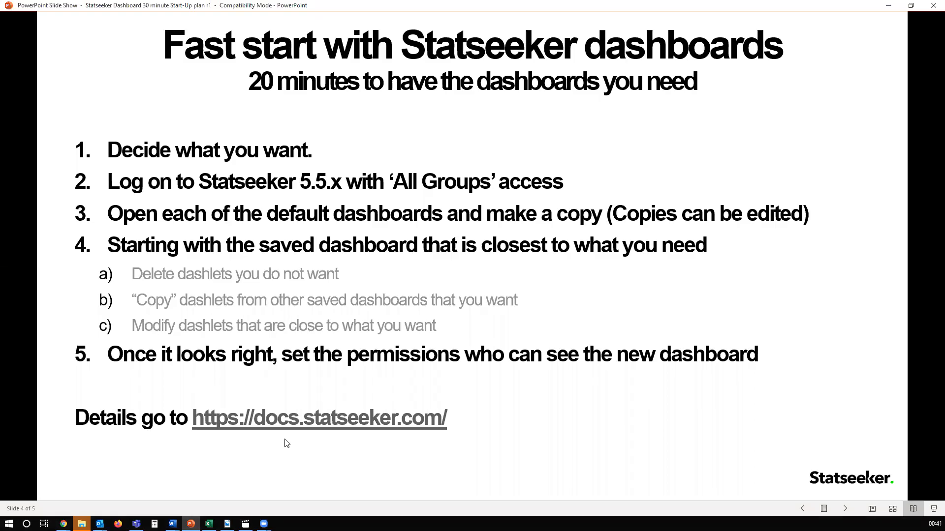
key(Left)
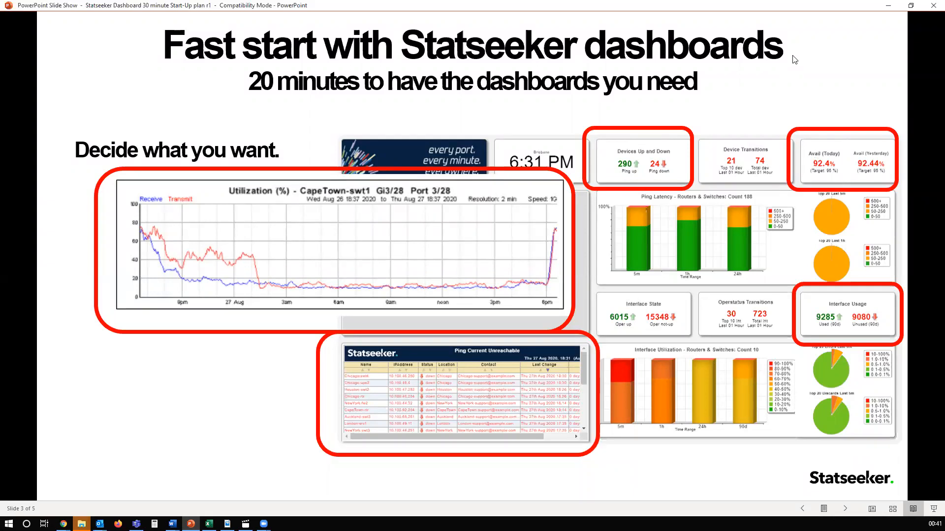
click(889, 7)
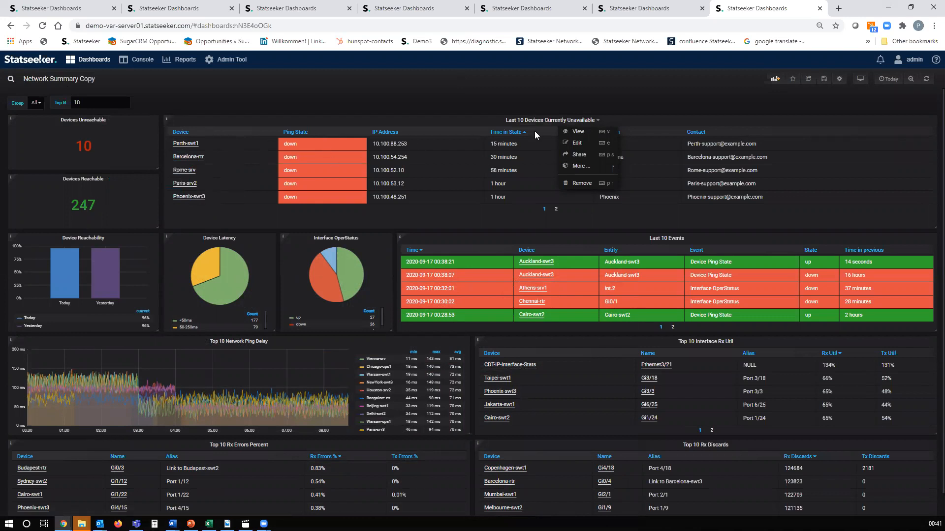
click(599, 122)
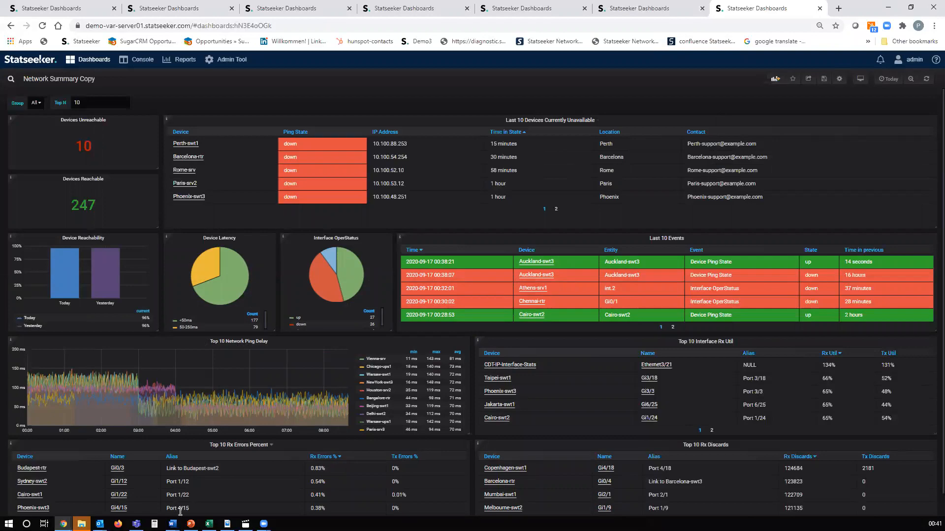
click(191, 524)
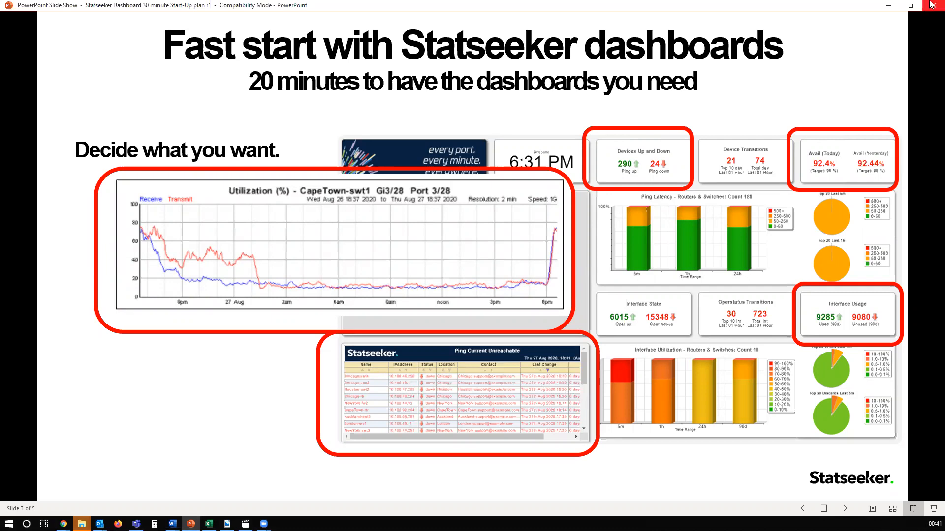
click(888, 8)
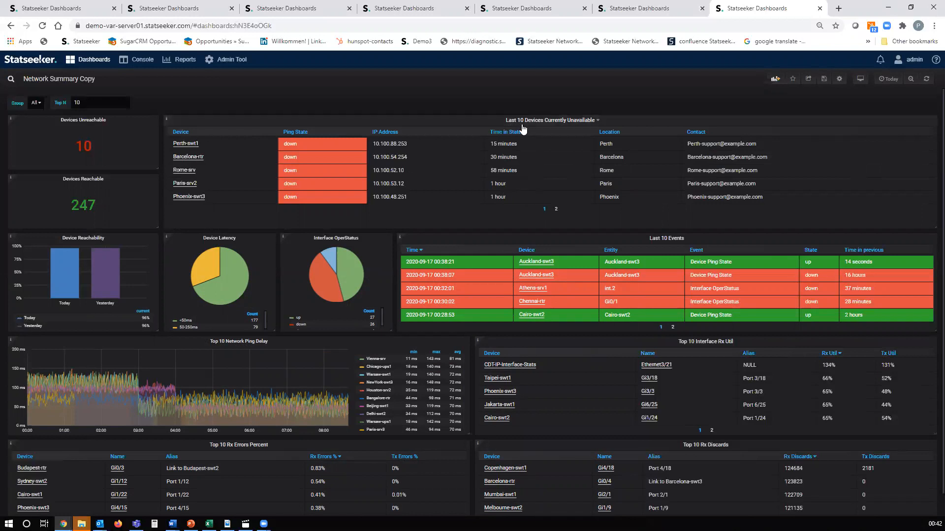
Remove the Device Latency and Interface OperStatus panels from the Network Summary Copy dashboard.
click(236, 241)
mouse_move(227, 284)
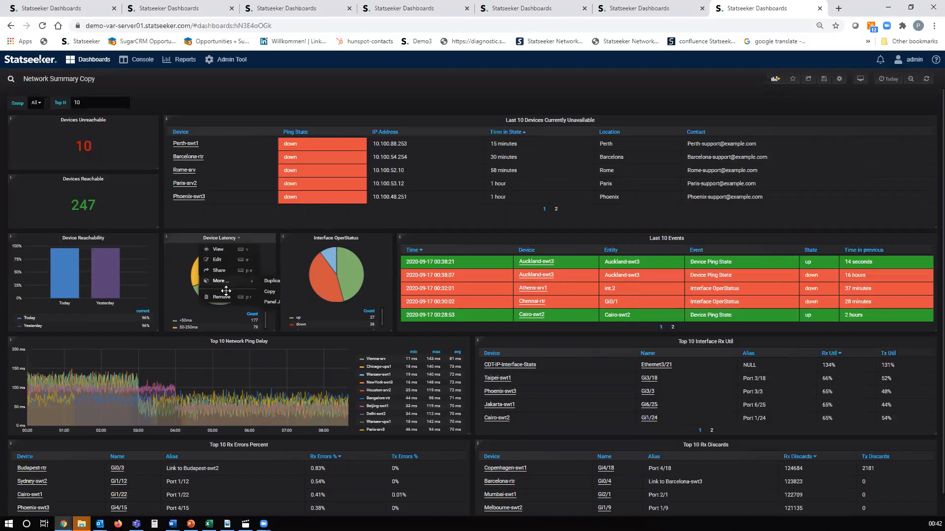
click(223, 297)
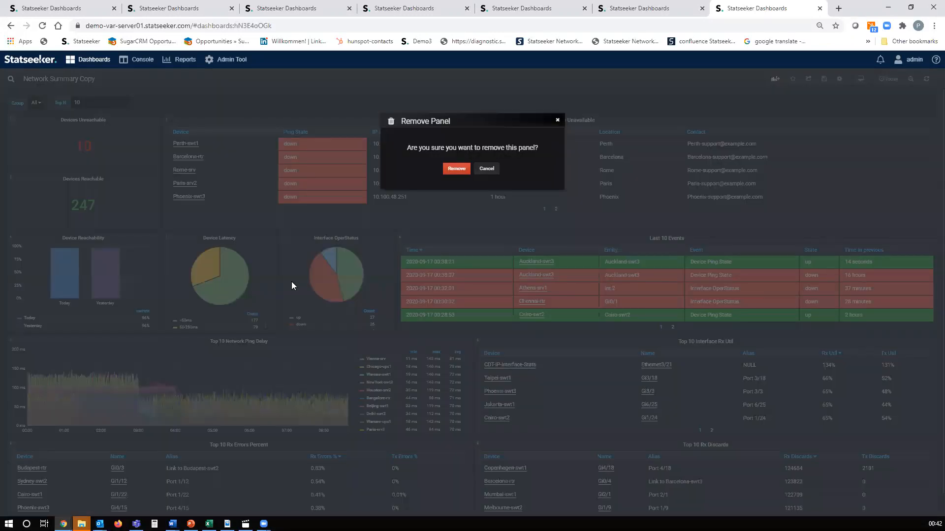
click(451, 169)
click(360, 238)
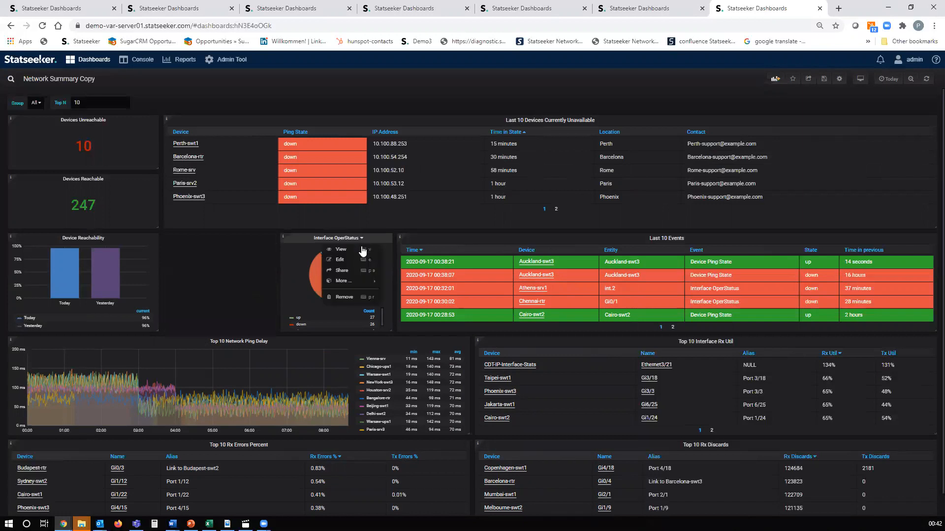
click(347, 297)
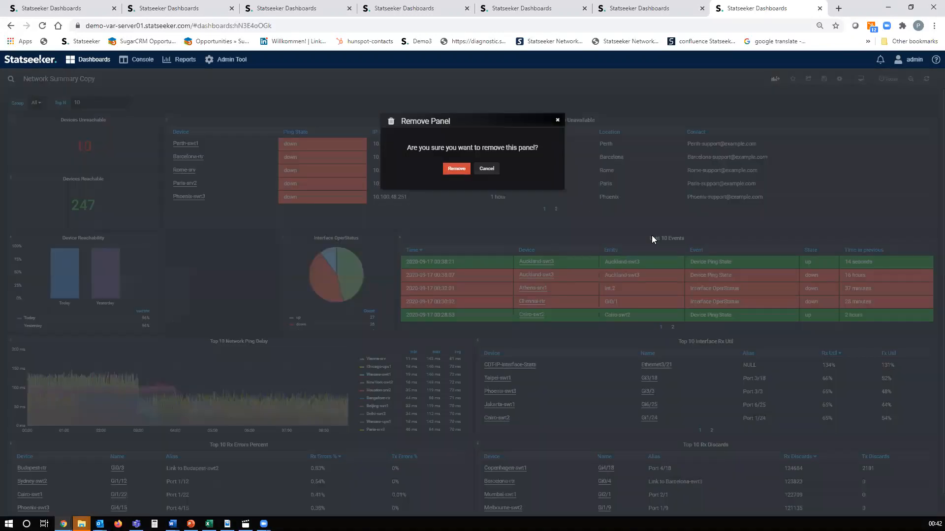
click(456, 169)
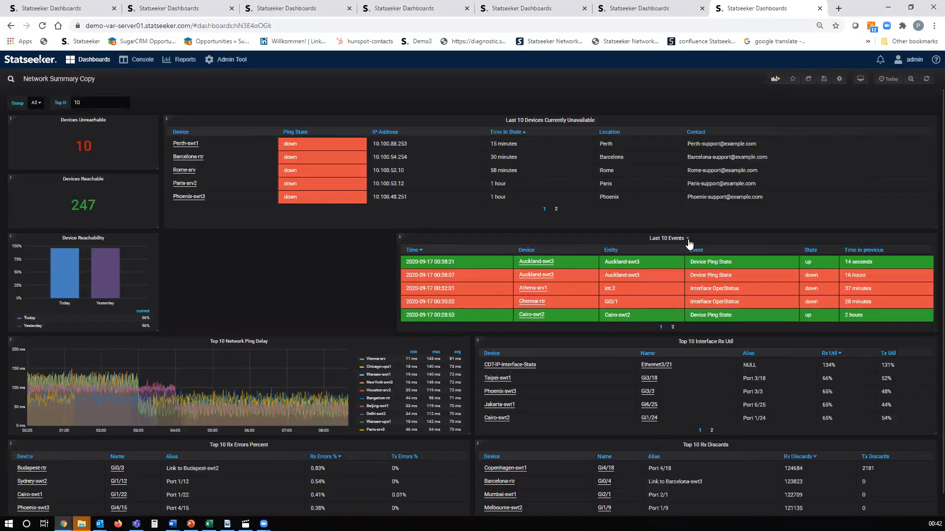
Remove the Last 10 Events and Top 10 Network Ping Delay panels from Network Summary Copy.
click(667, 238)
click(662, 299)
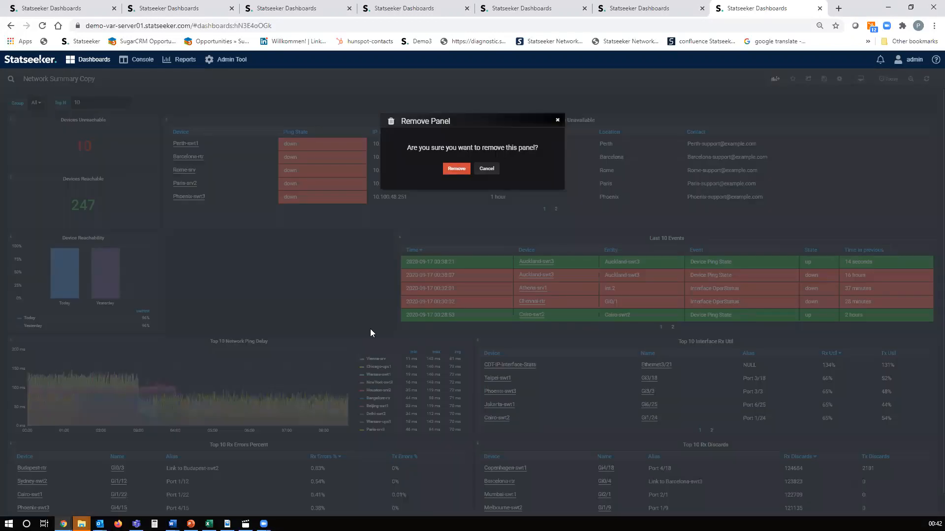
click(455, 169)
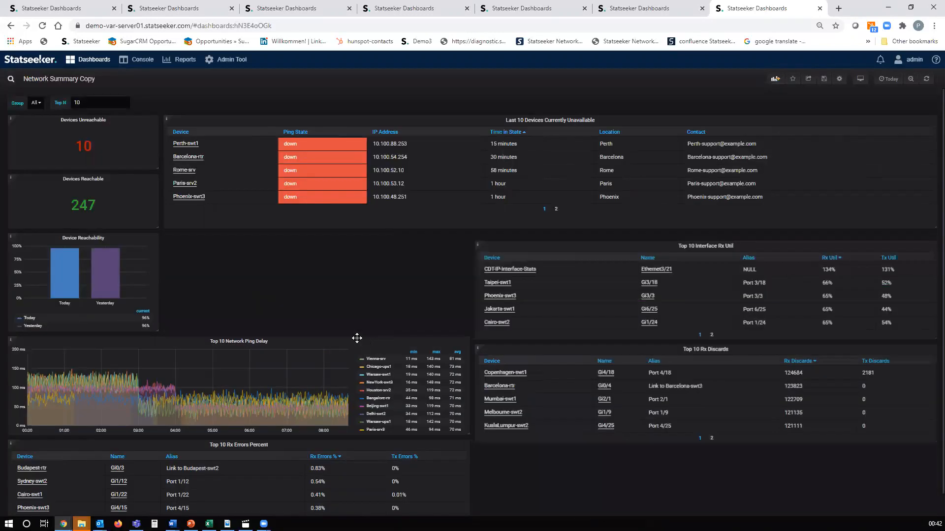
click(270, 341)
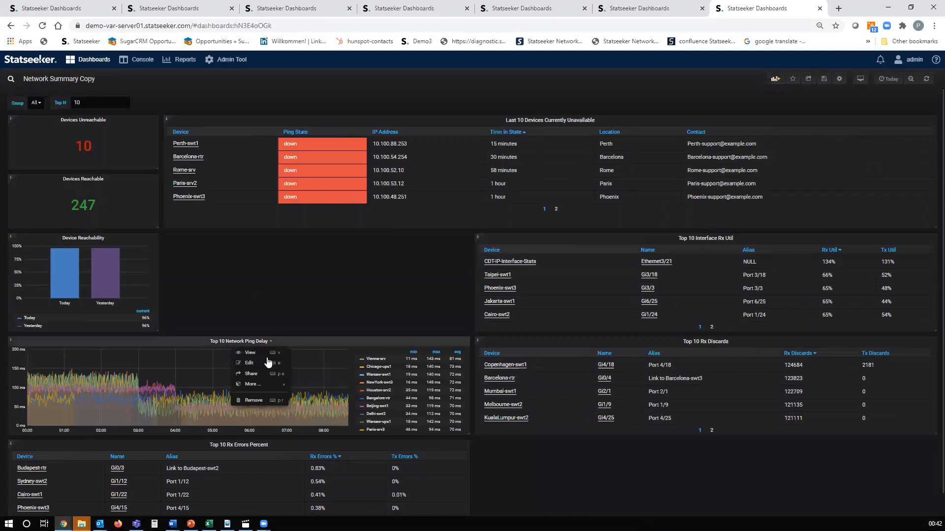
click(254, 401)
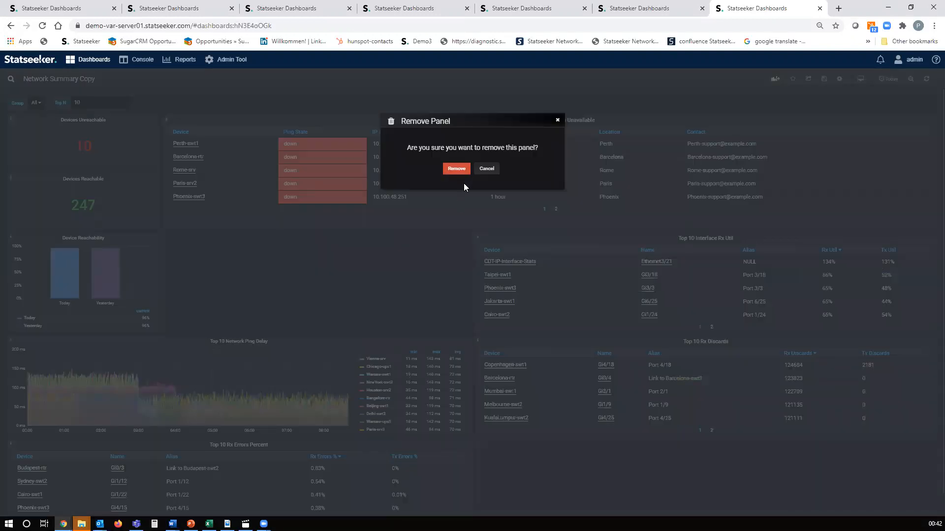
click(457, 168)
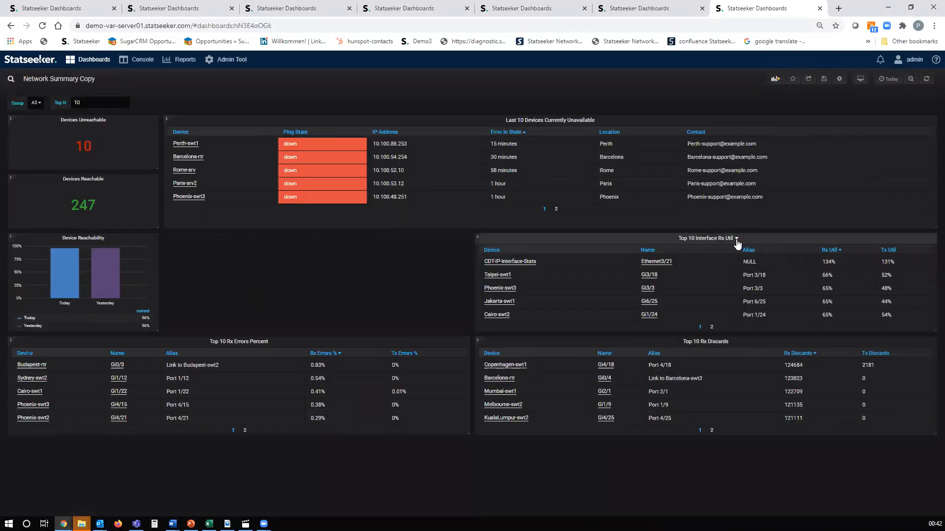
Remove the Top 10 Interface Rx Util and Top 10 Rx Discards panels from Network Summary Copy.
click(737, 239)
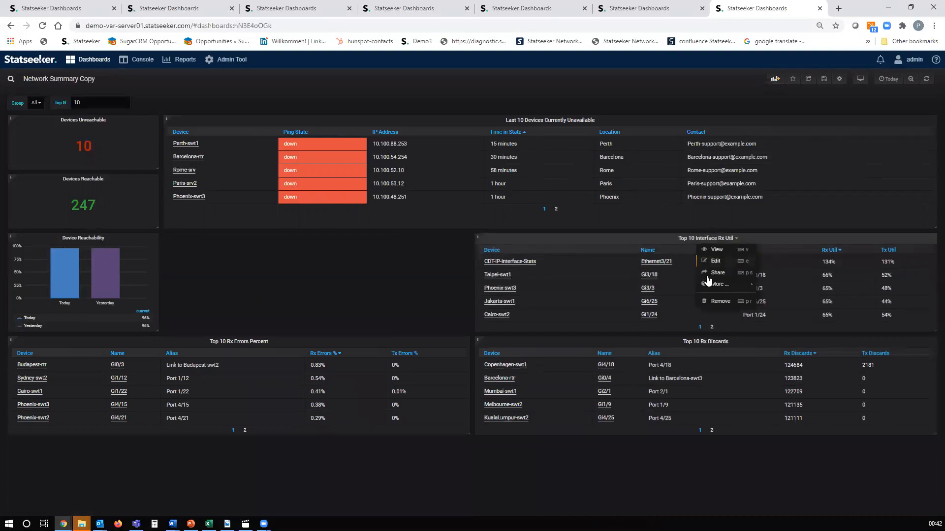
click(718, 302)
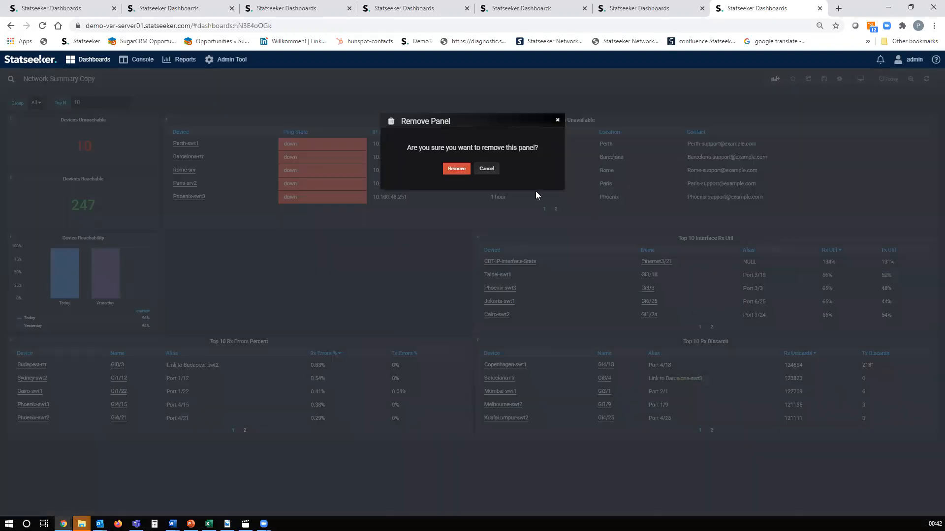
click(456, 169)
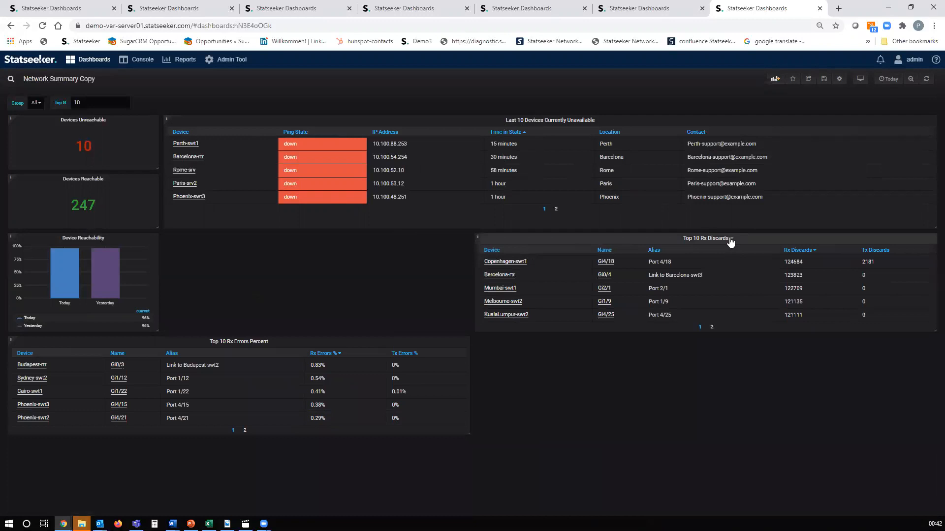
click(731, 238)
click(715, 302)
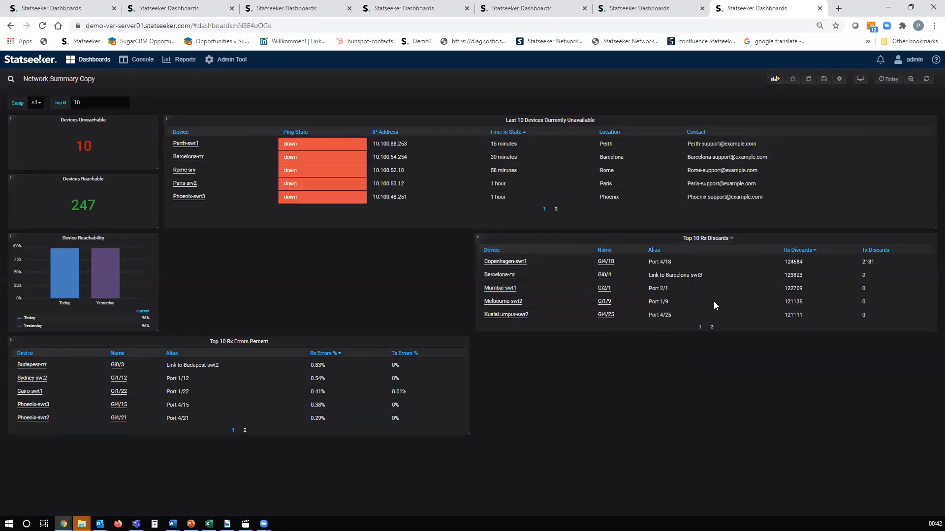
click(463, 170)
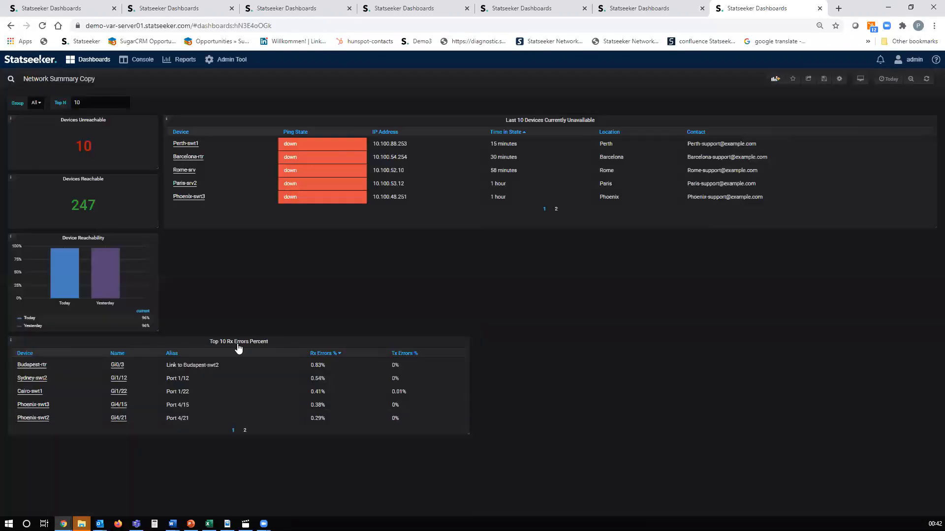
Remove the Top 10 Rx Errors Percent panel from Network Summary Copy.
click(272, 343)
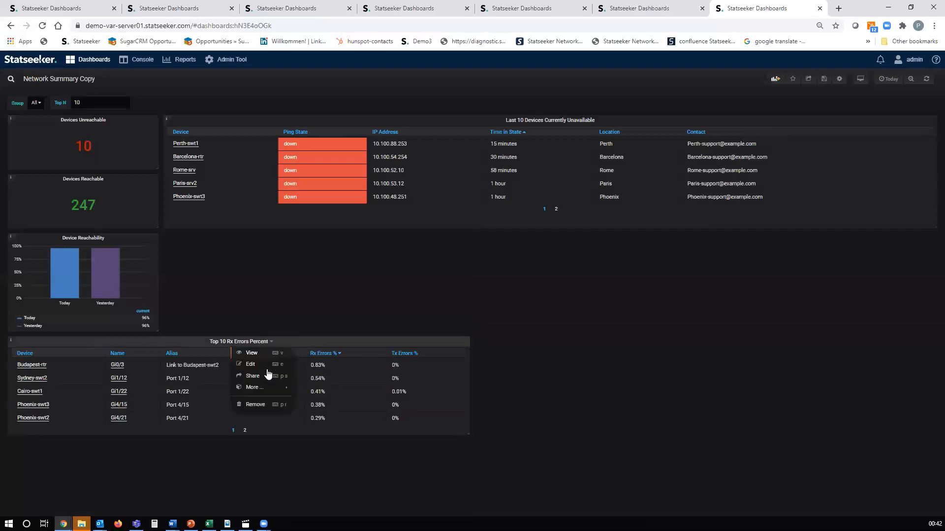
click(257, 404)
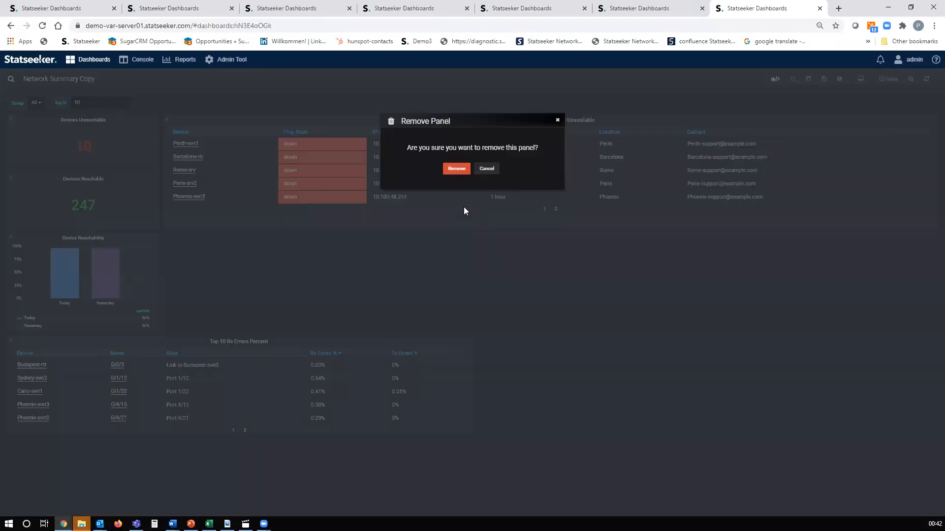
click(457, 170)
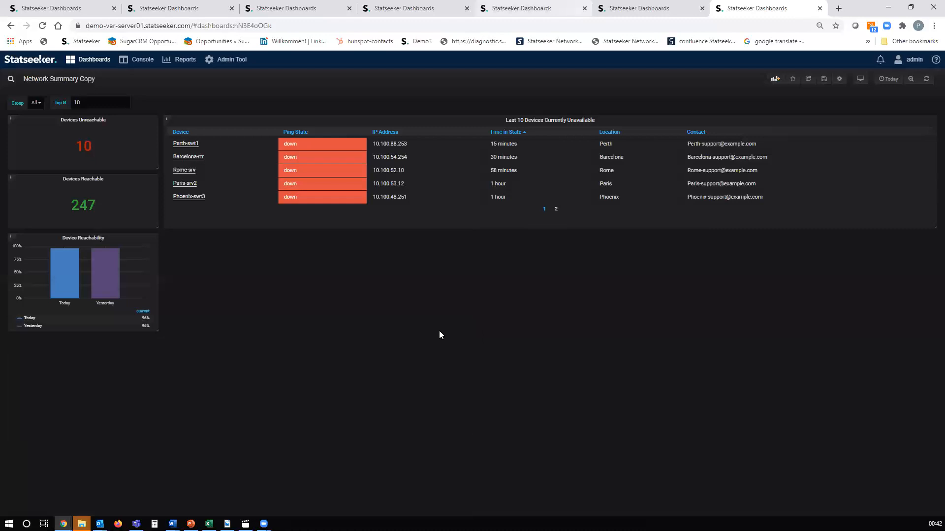
Review the wanted dashboard panels on the PowerPoint slide and return to the Network Summary Copy dashboard.
mouse_move(102, 276)
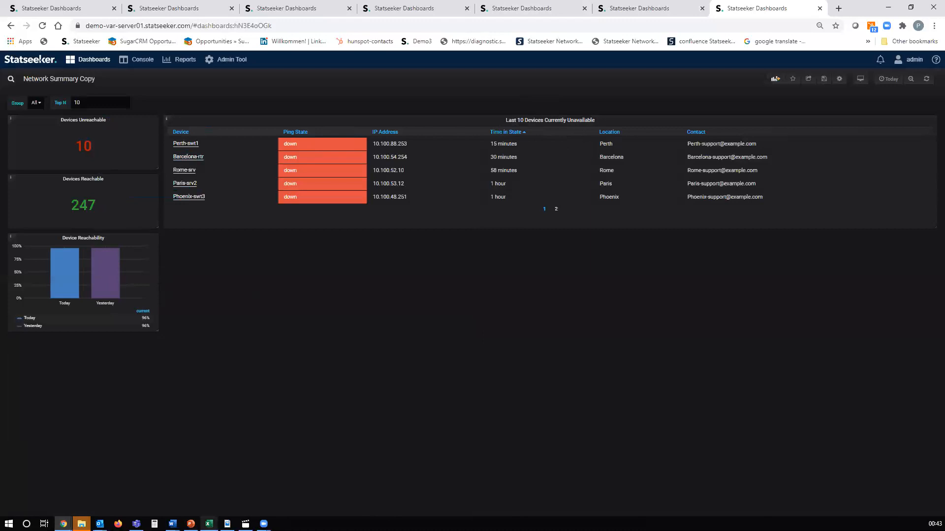
click(190, 523)
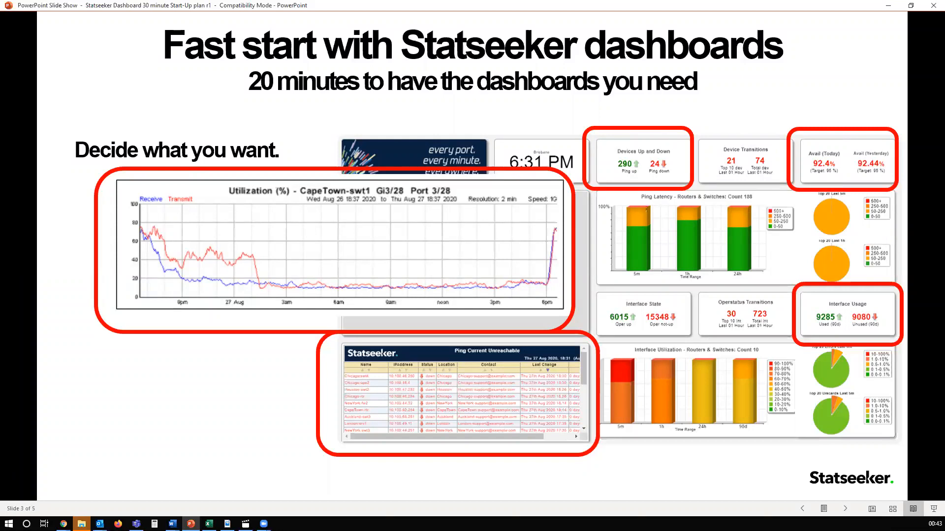
key(alt+Tab)
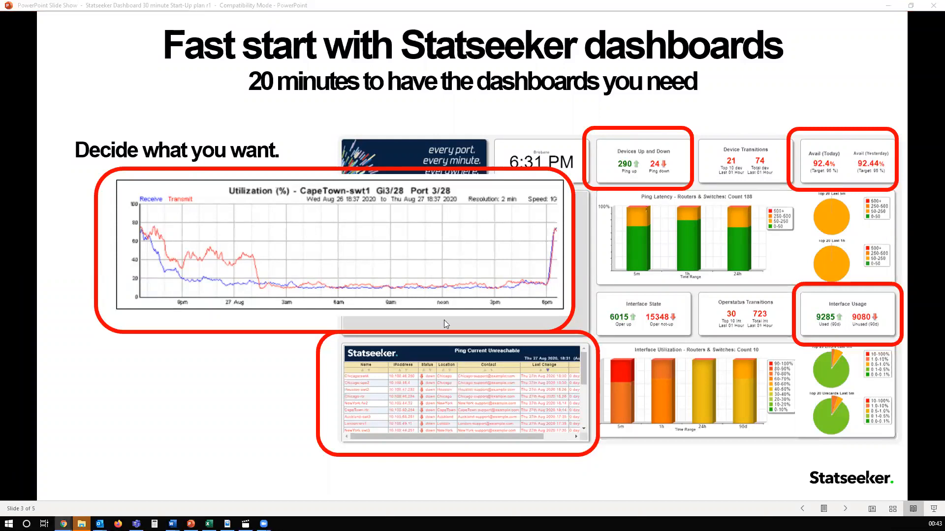
click(888, 9)
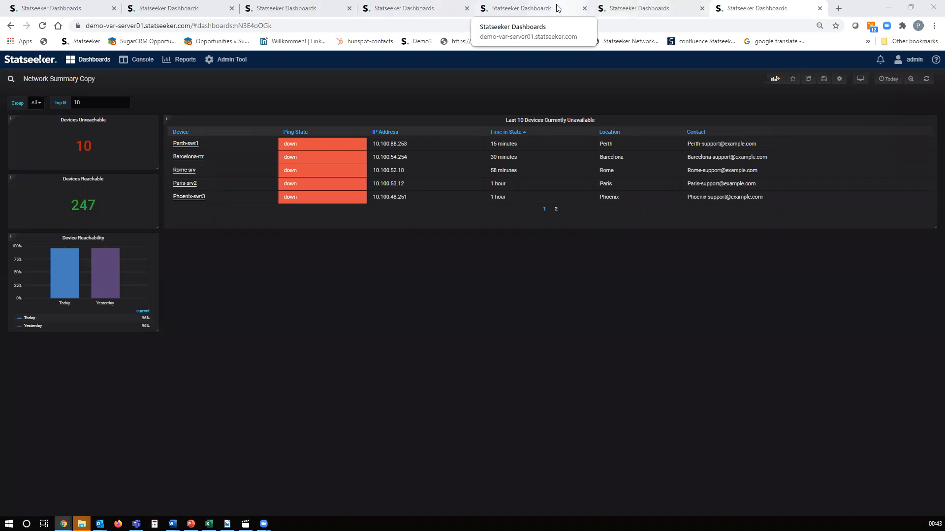
Copy the Interface Utilization panel from the Interface Overview Copy dashboard.
click(542, 10)
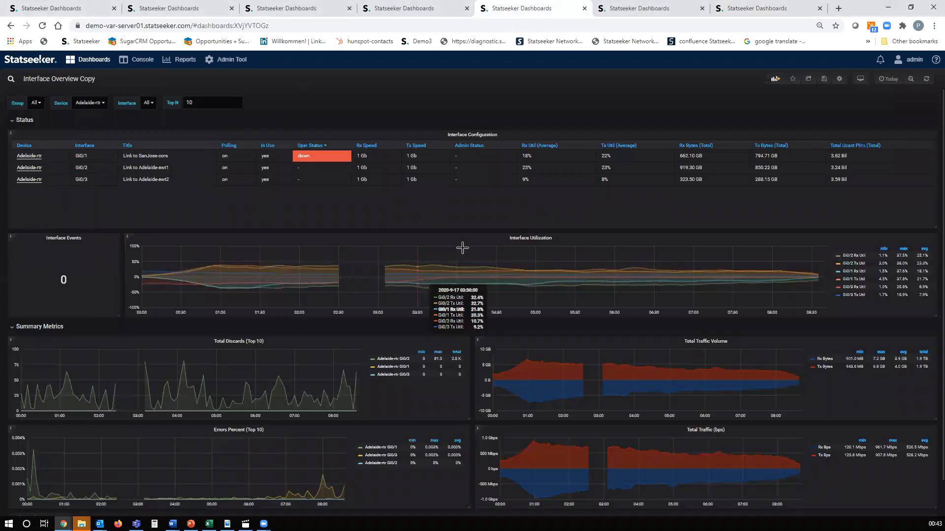
click(555, 240)
mouse_move(540, 288)
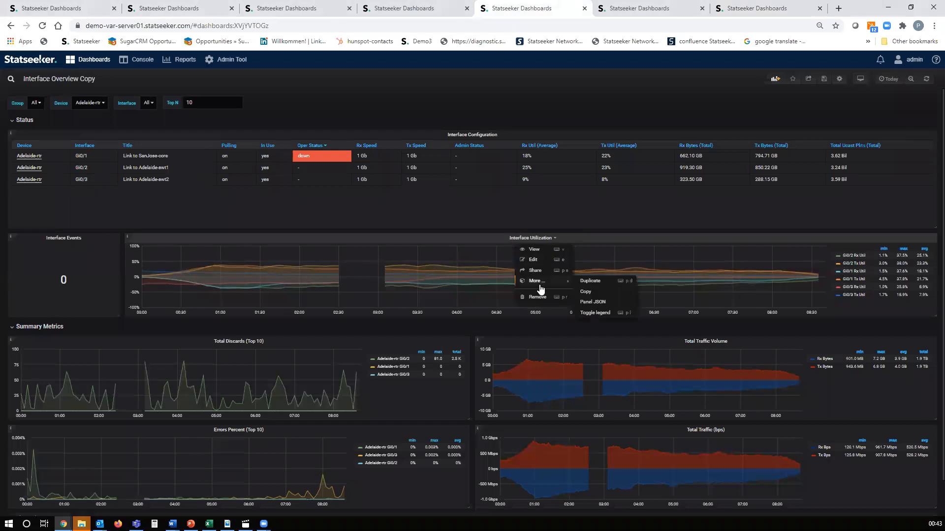
click(589, 295)
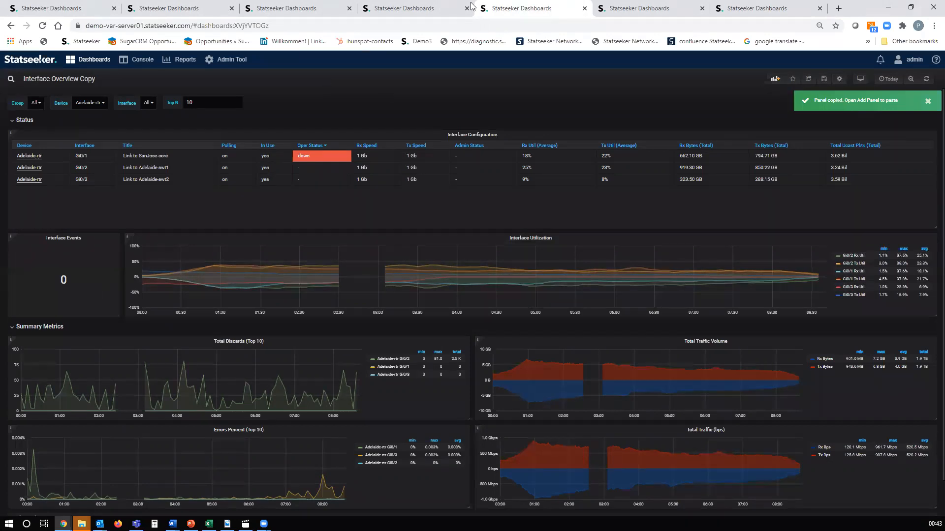
Paste the copied Interface Utilization panel into the Network Summary Copy dashboard.
click(770, 10)
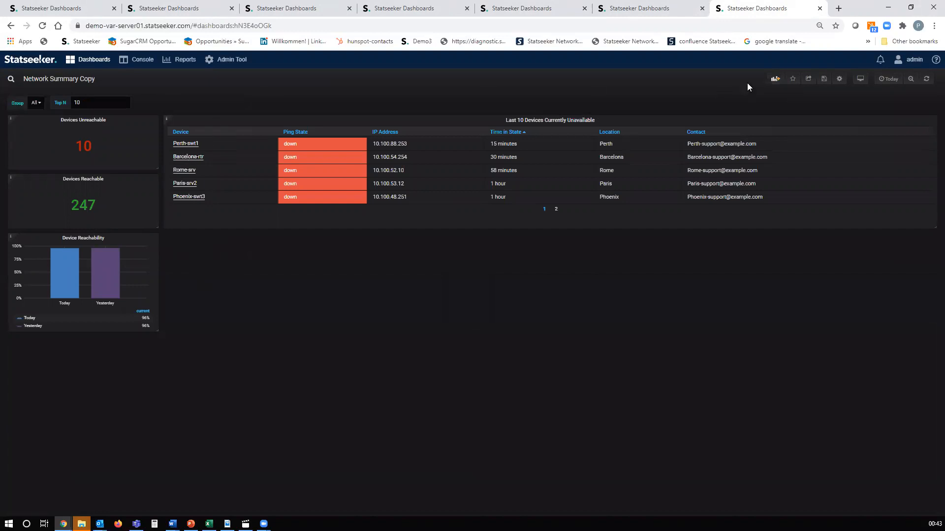
click(775, 81)
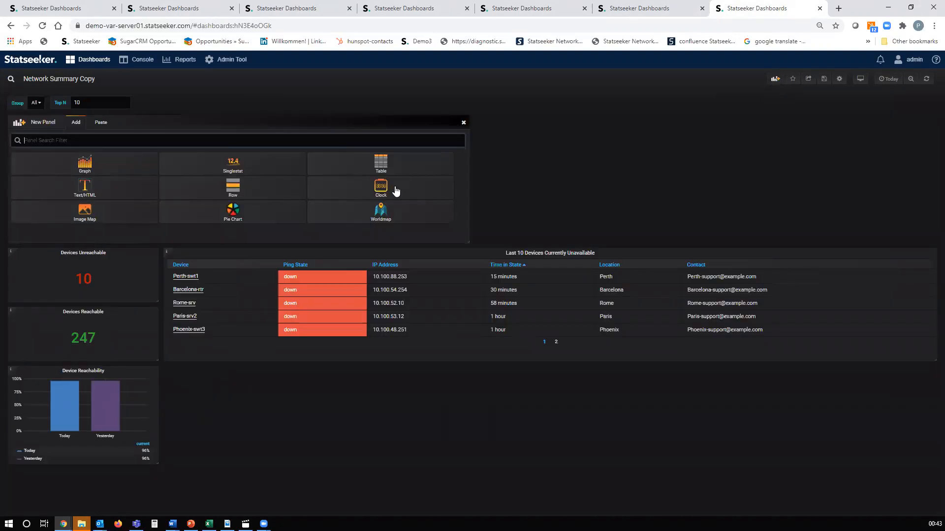
click(101, 124)
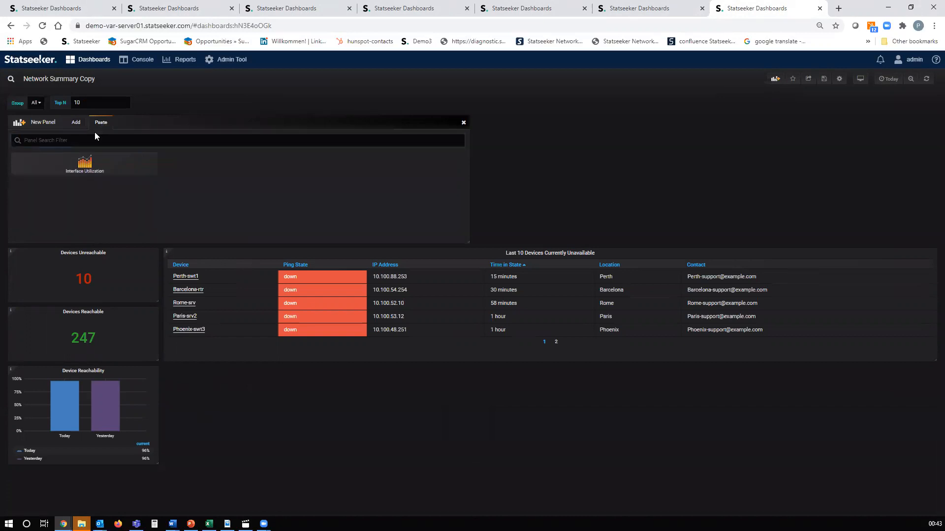
click(85, 169)
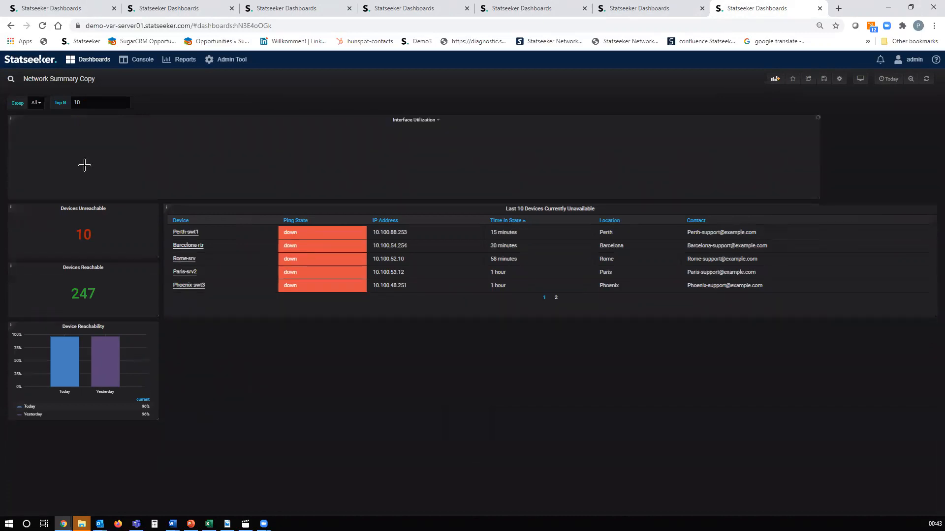
Place the Interface Utilization panel beside Device Reachability, under the unavailable devices table, and make it narrower and taller.
drag(476, 118, 648, 261)
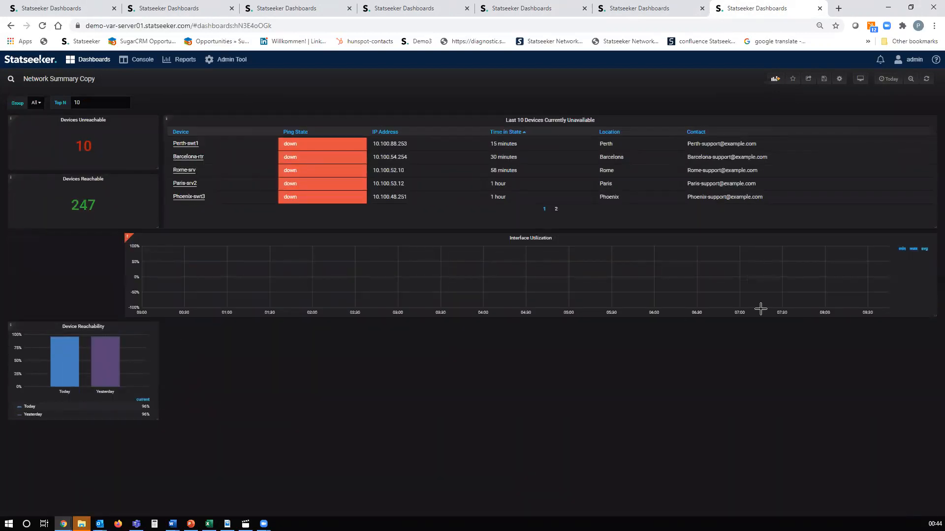
drag(856, 320, 740, 363)
drag(519, 237, 561, 236)
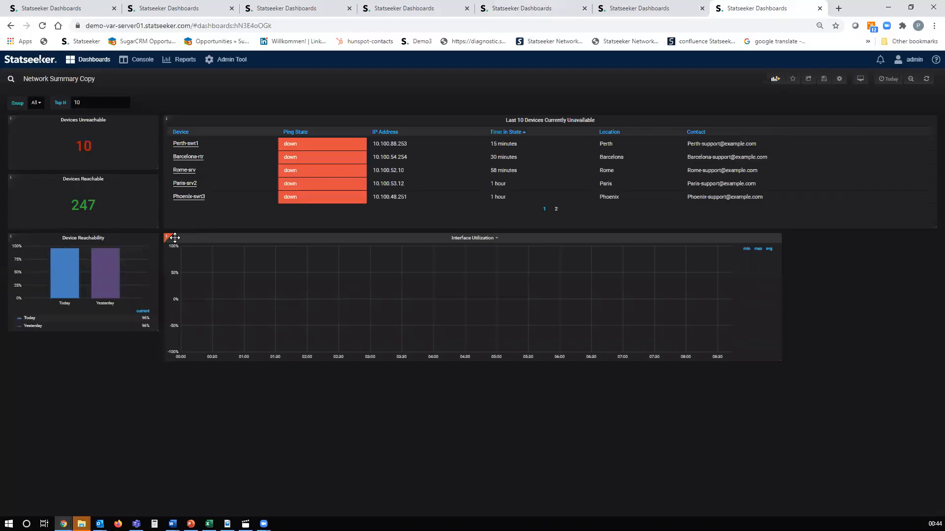
mouse_move(167, 241)
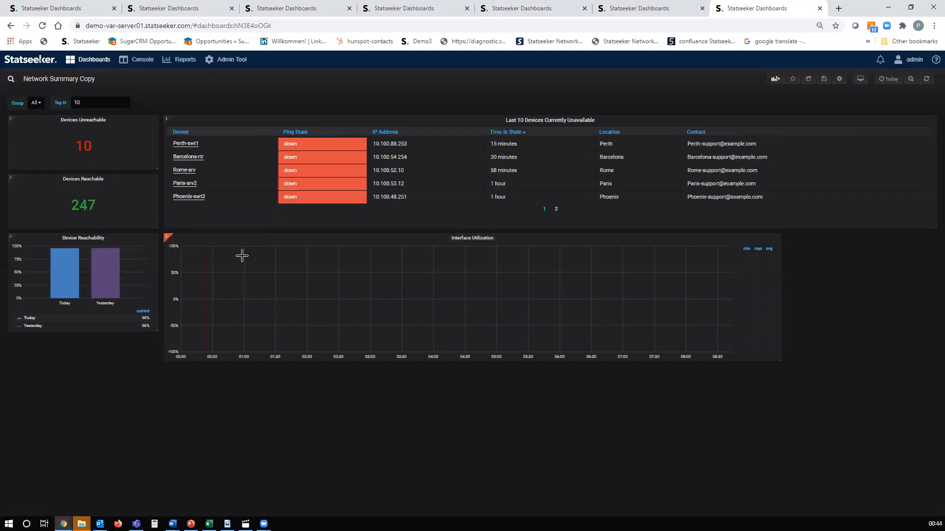
Open the Interface Utilization panel for editing and expand the filters of its query.
click(497, 240)
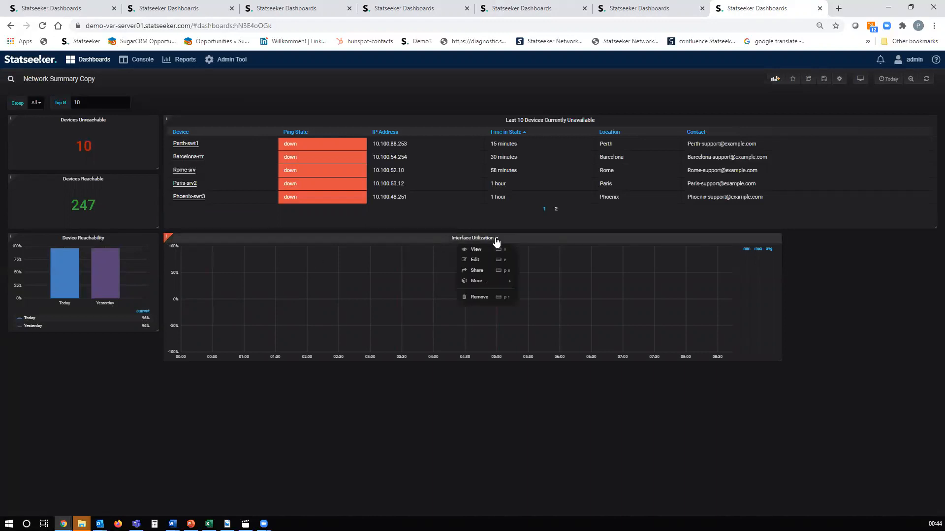
click(476, 260)
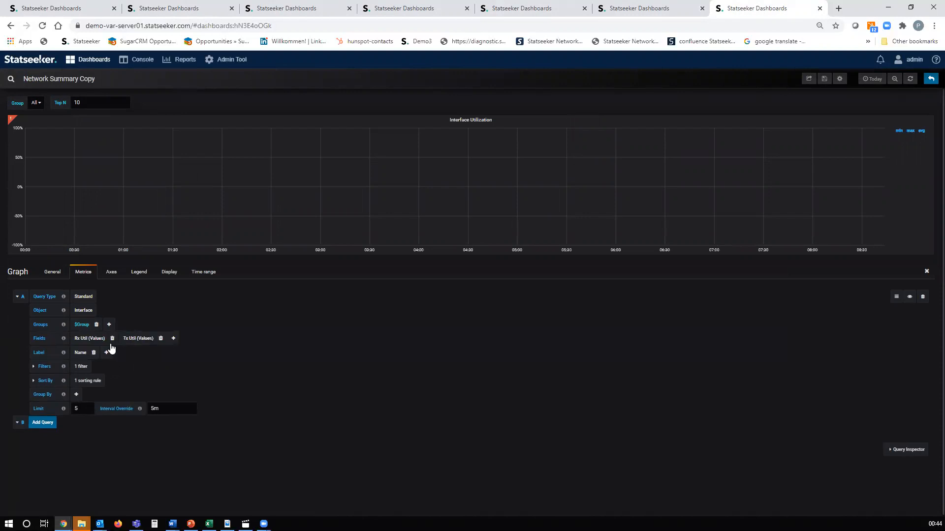
click(82, 368)
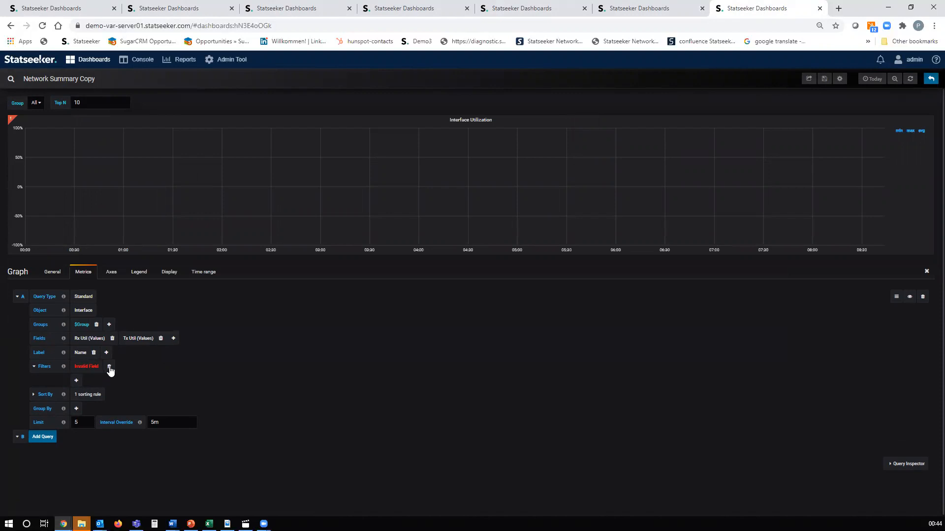
Check which variables the Interface Overview Copy dashboard uses, and return to the panel being edited.
click(441, 10)
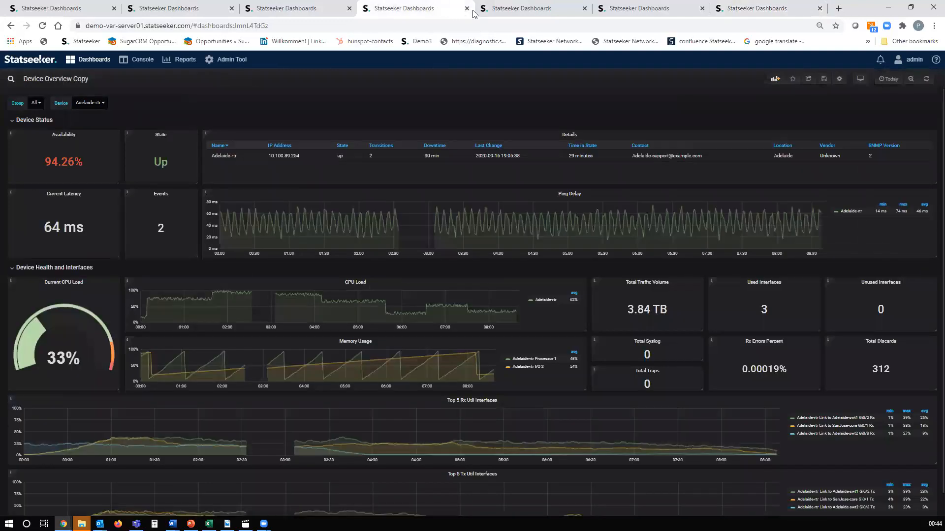
click(545, 7)
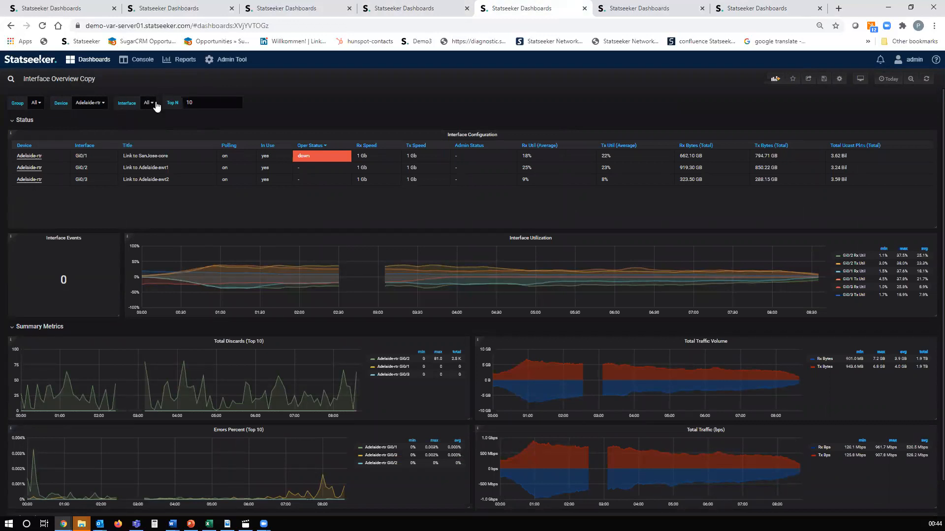
click(750, 10)
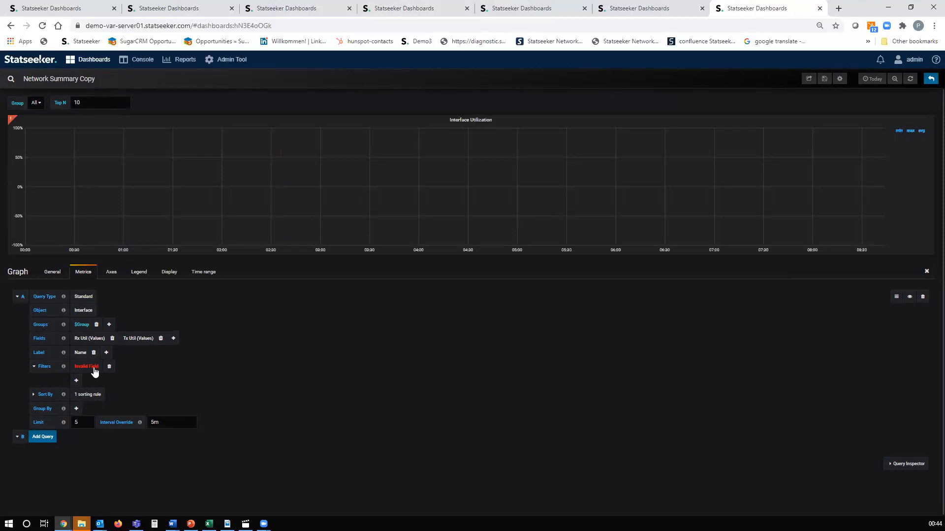
Replace the invalid query filter with one where Link to Device -> Name equals CapeTown-swt1.
click(109, 366)
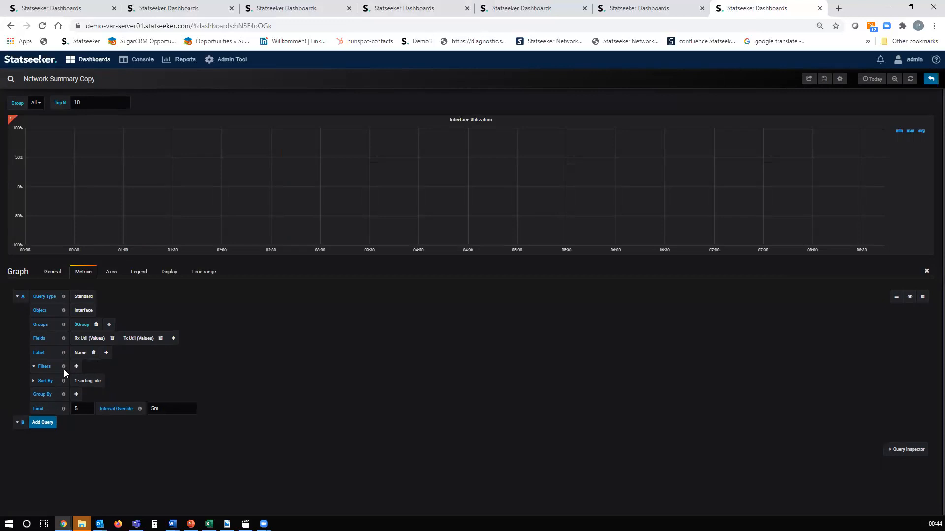
click(76, 367)
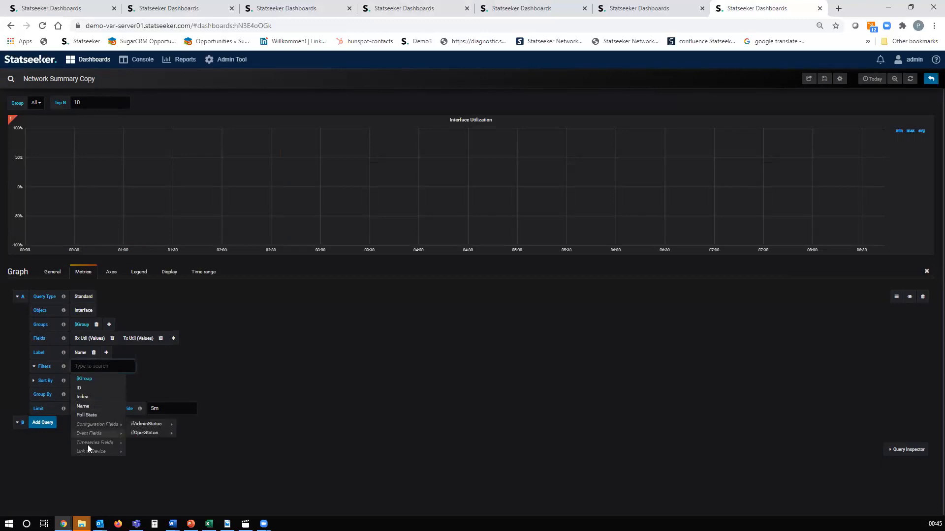
mouse_move(115, 452)
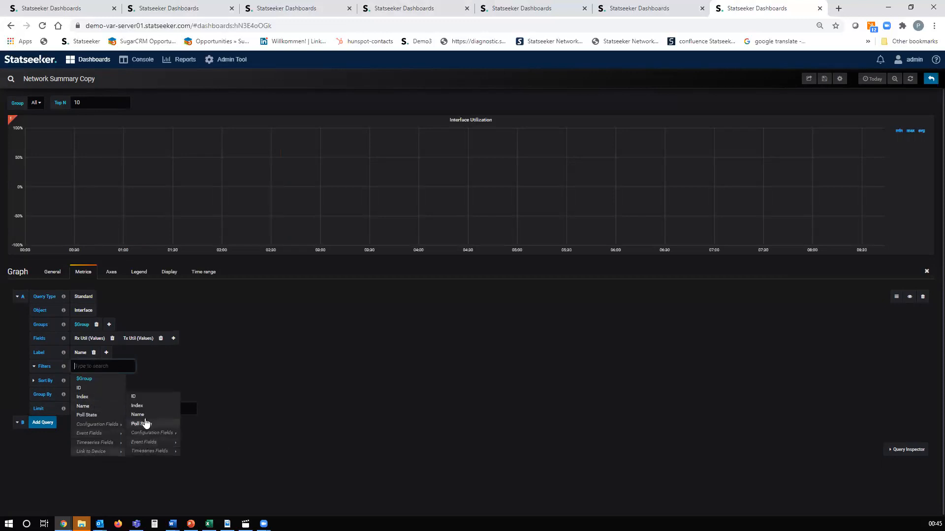
click(146, 414)
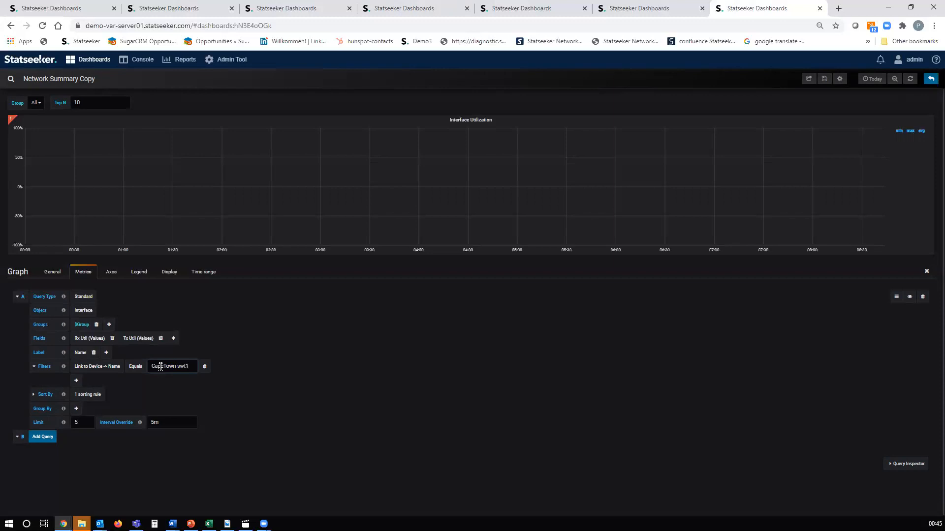
Remove $Group from the query's groups and toggle the query off and on to refresh the graph.
click(96, 325)
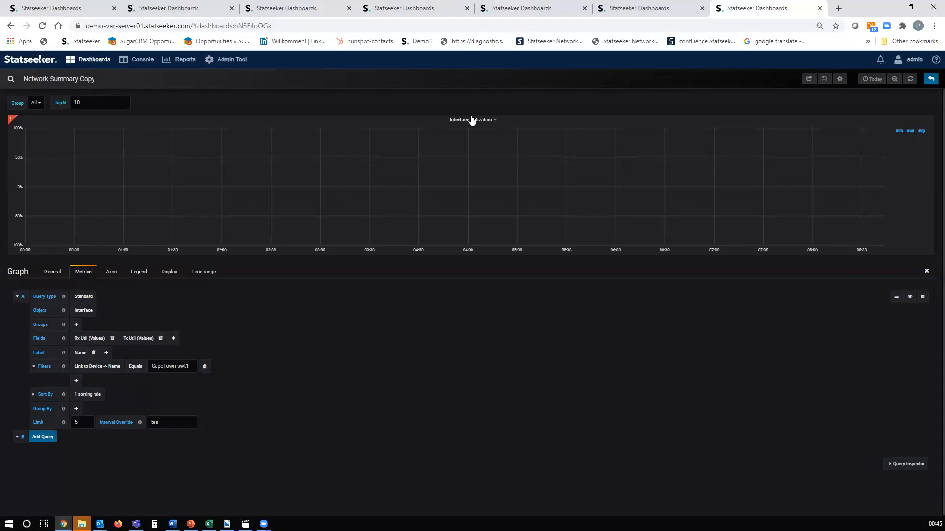
click(910, 300)
click(911, 301)
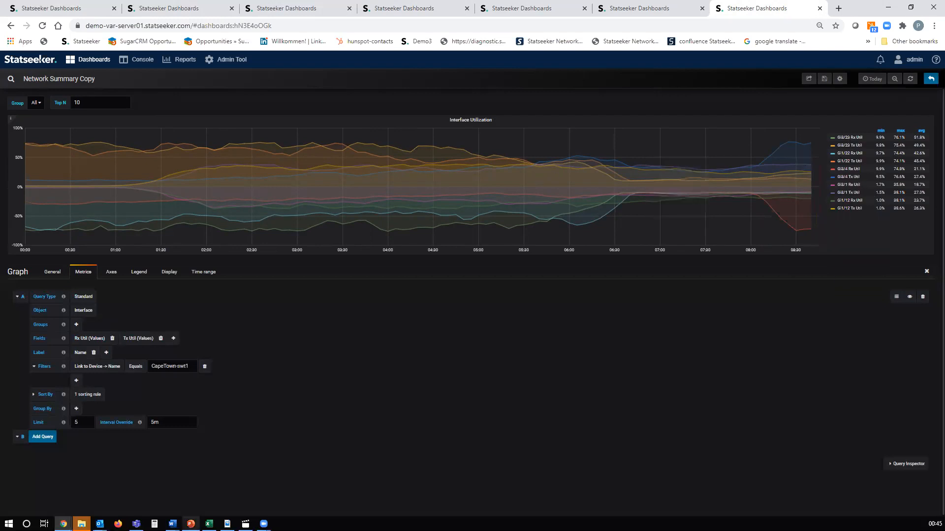
Look up the port on the PowerPoint slide, add a filter where Name equals Gi3/28, and refresh the query.
click(190, 524)
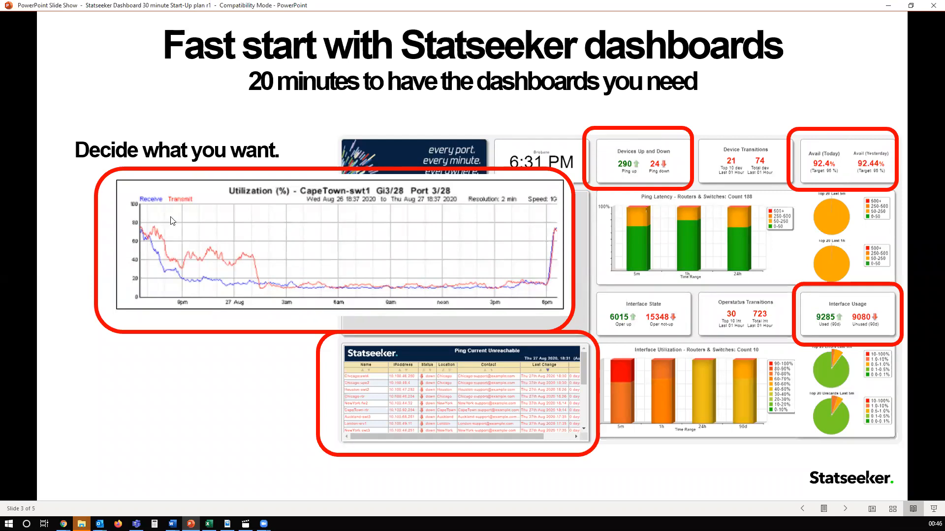
click(889, 9)
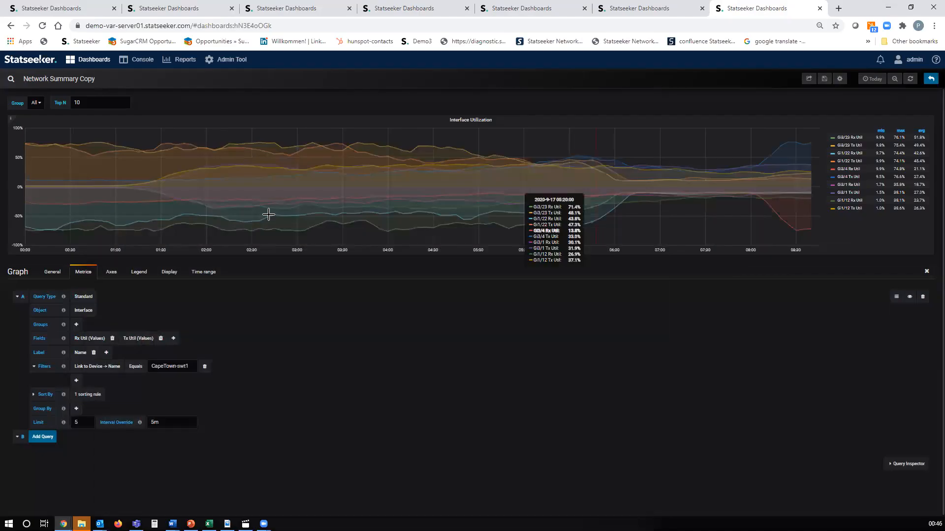
click(77, 382)
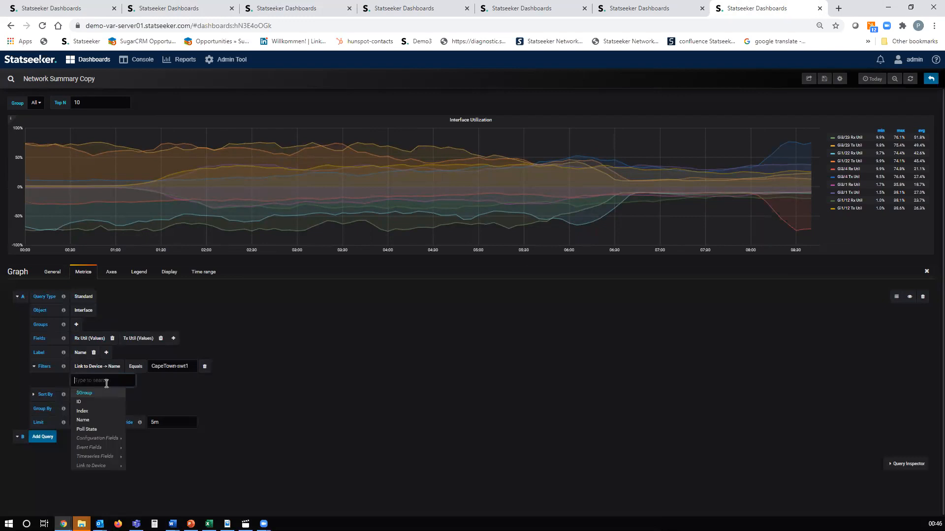
click(83, 419)
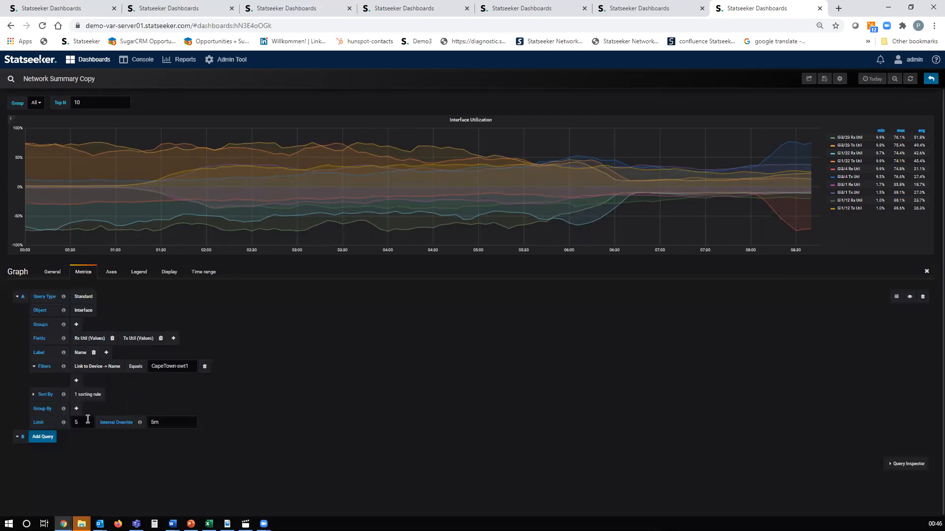
click(132, 379)
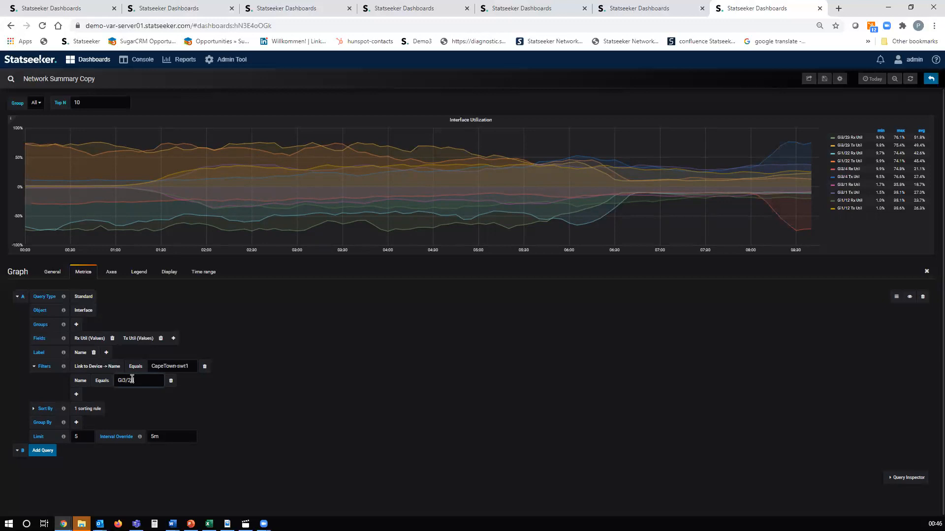
text(8)
click(310, 410)
click(910, 298)
click(910, 298)
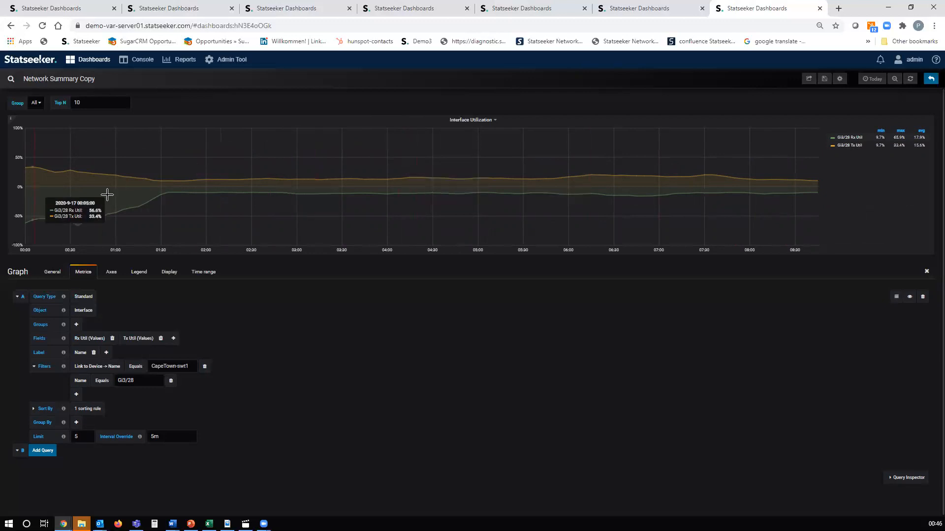
Set the time range to This Week and compare the graph with the one on the PowerPoint slide.
click(871, 90)
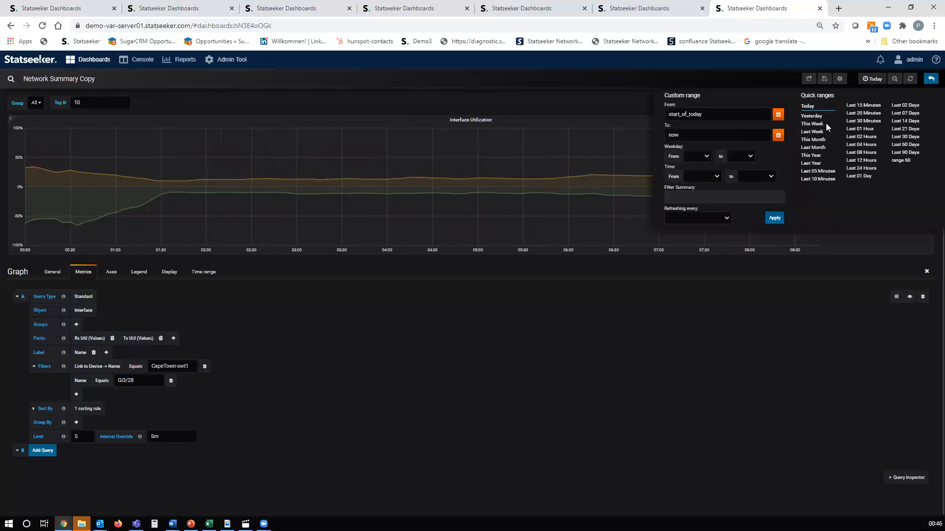
click(815, 124)
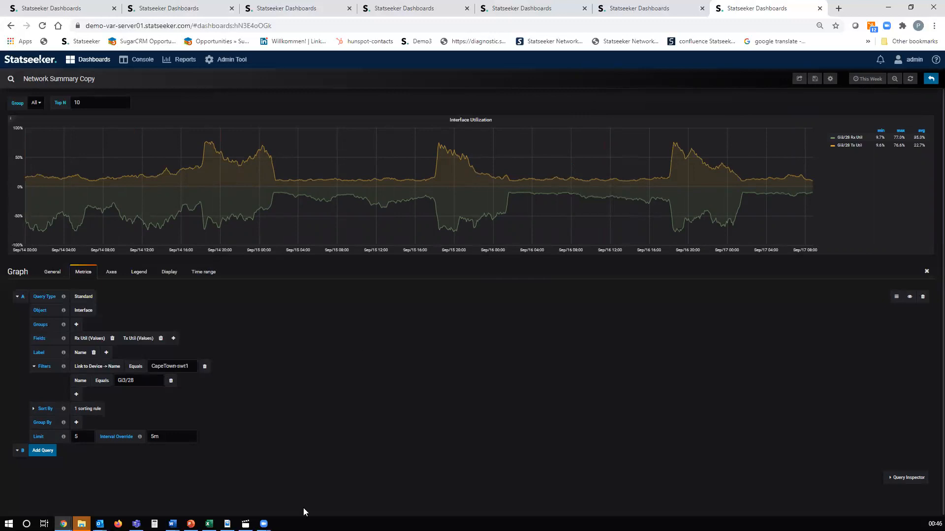
click(191, 523)
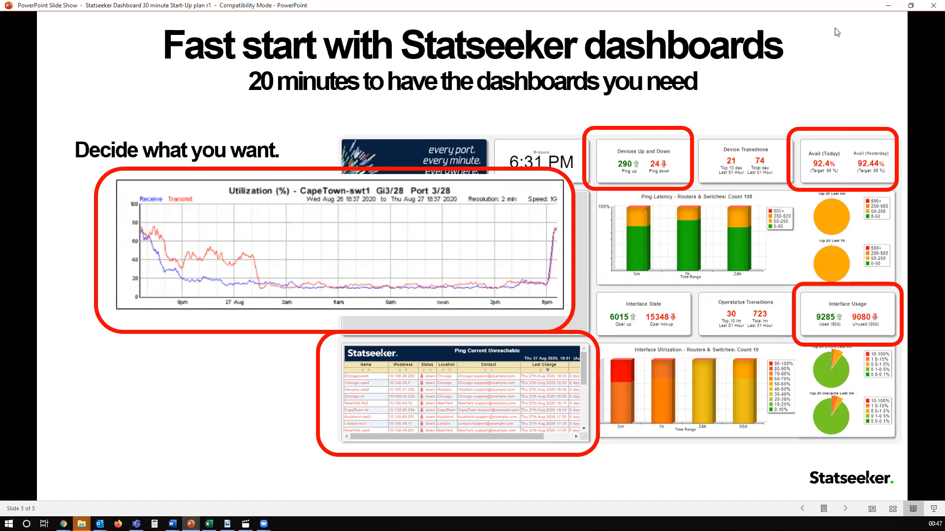
Return from the slide show to the graph editor, set the time range to Today and the graph's line width to 3.
click(888, 7)
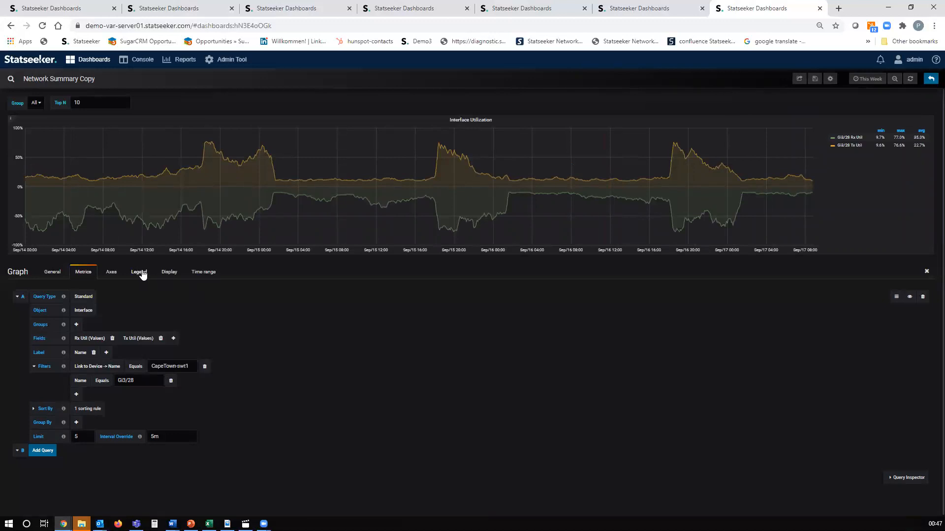
click(170, 275)
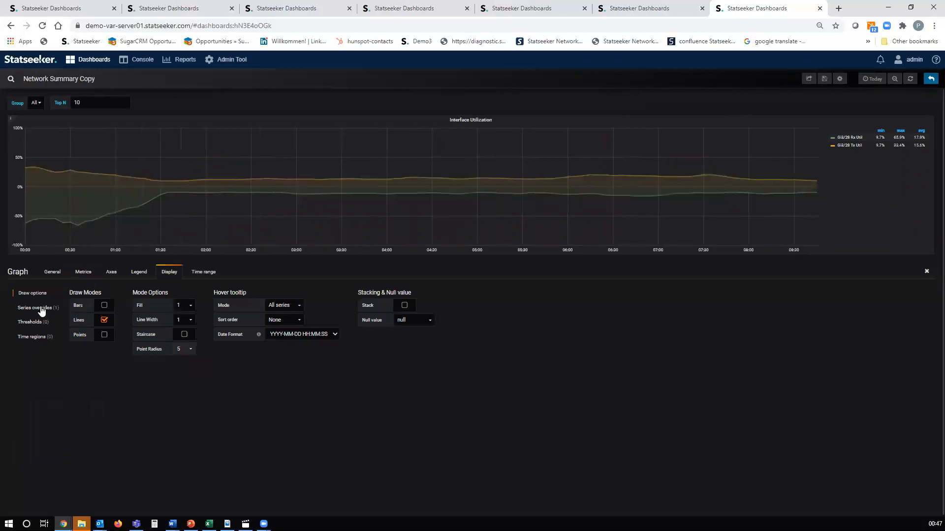
click(190, 320)
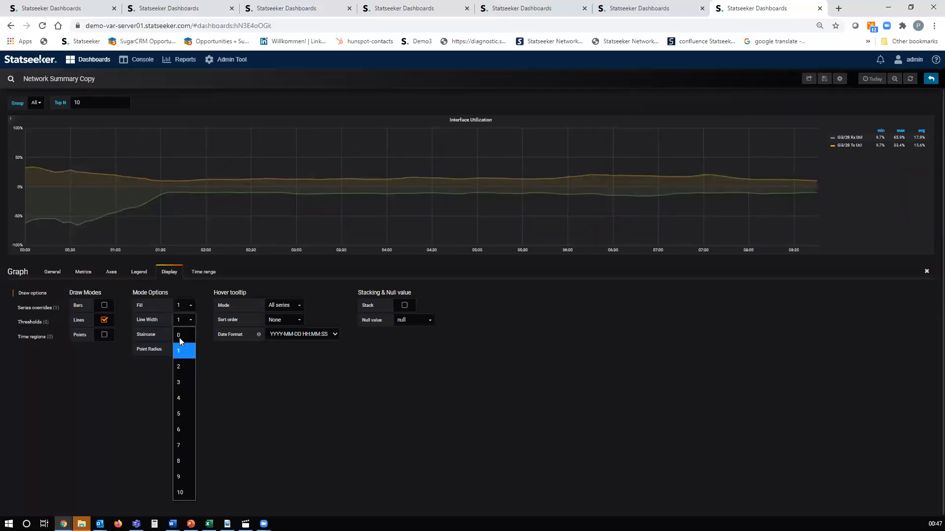
click(181, 382)
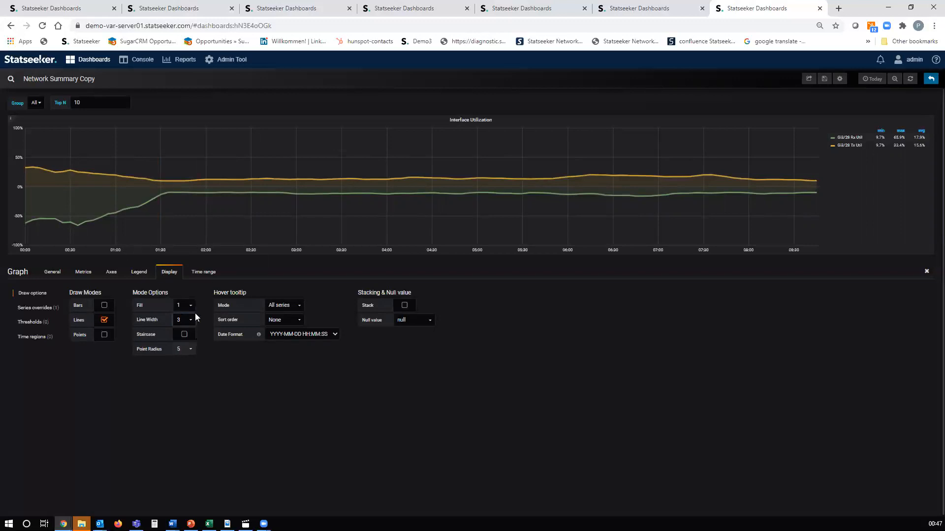
Remove the negative-Y transform from the /.*Rx/ series override and give that series a blue color instead.
click(43, 308)
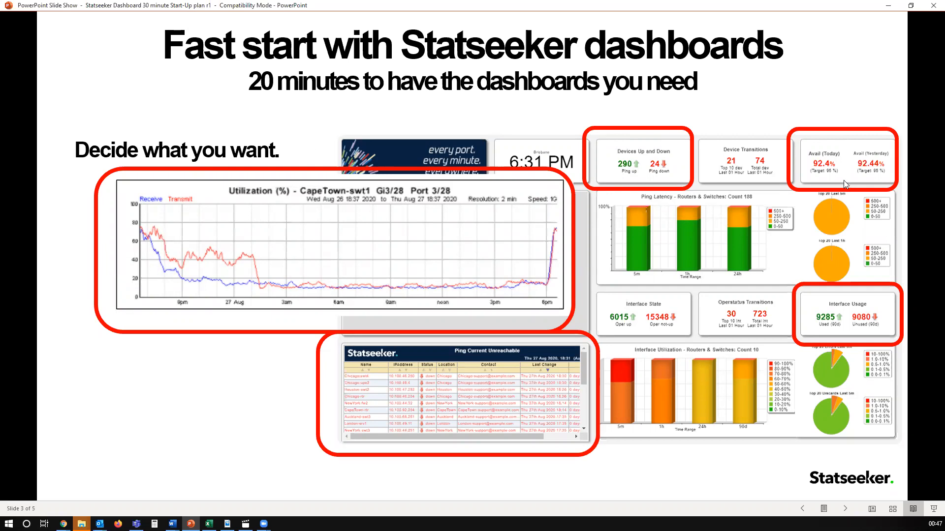
click(889, 6)
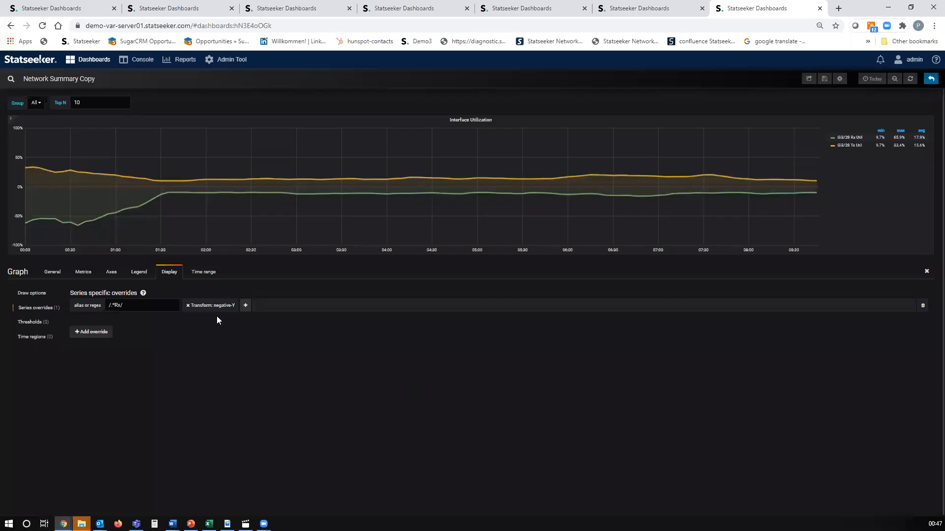
click(187, 305)
click(189, 305)
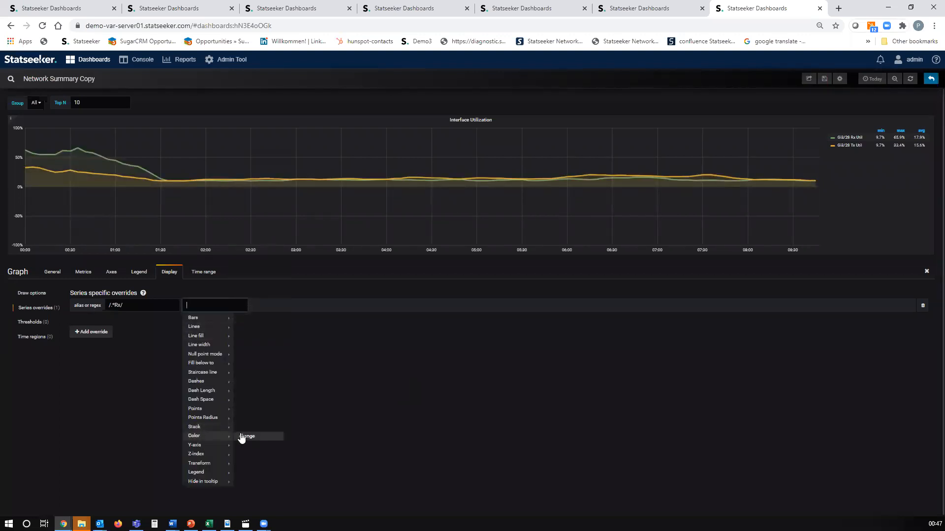
click(255, 439)
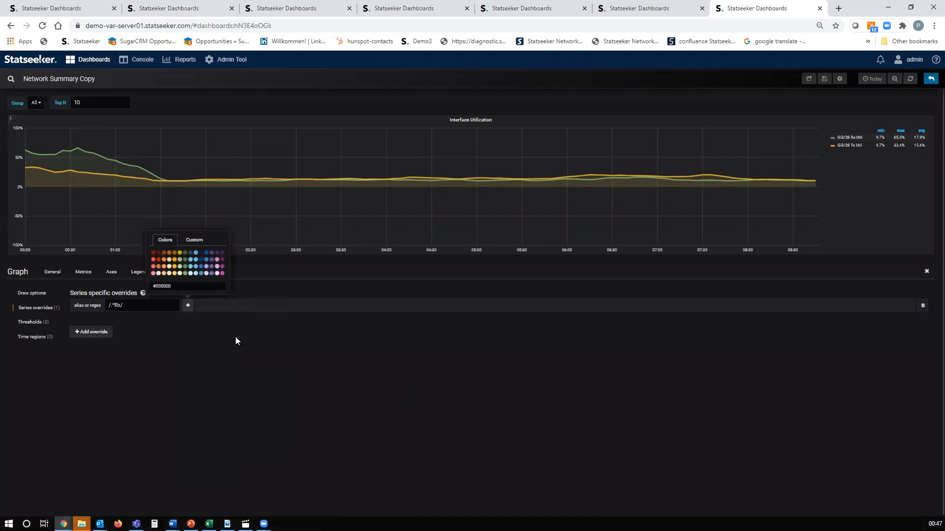
click(201, 268)
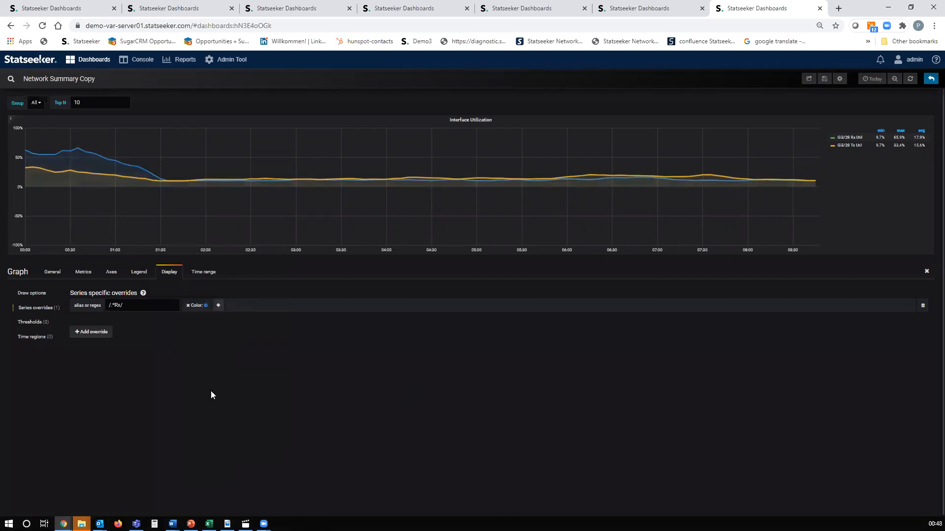
Add a second series override for /.*Tx/ and set its color to red, #bf1b00.
click(106, 333)
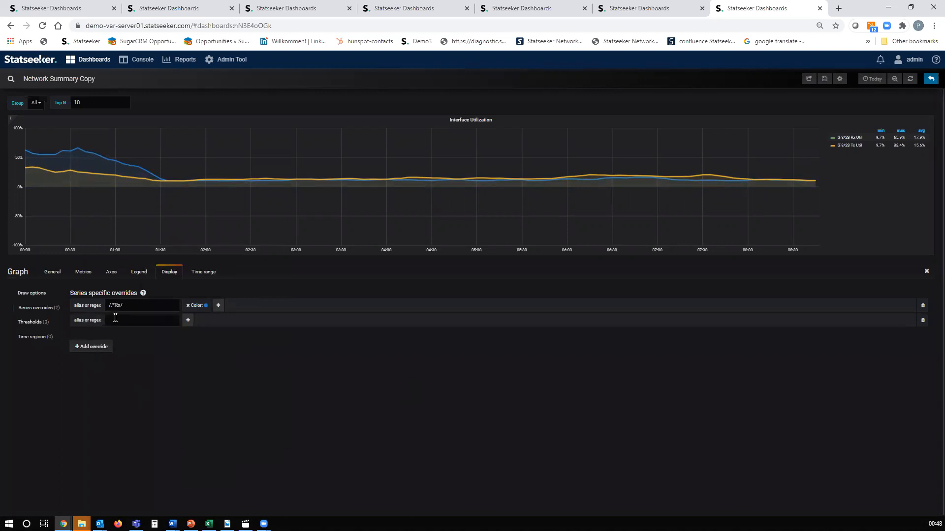
click(115, 319)
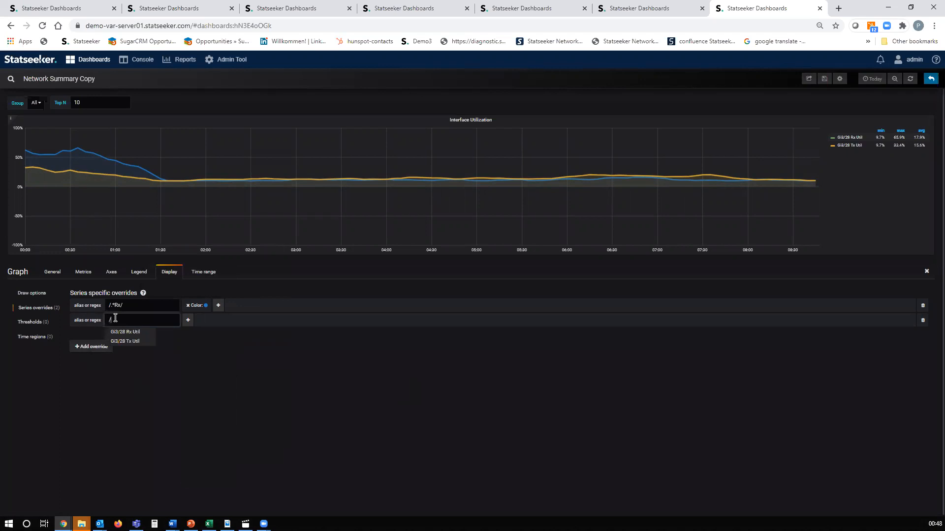
text(/.*Tx/)
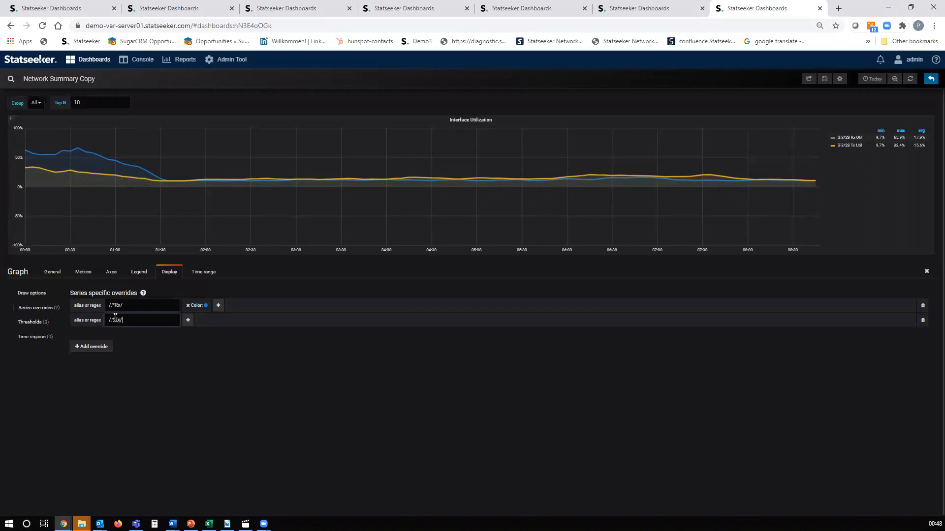
click(186, 348)
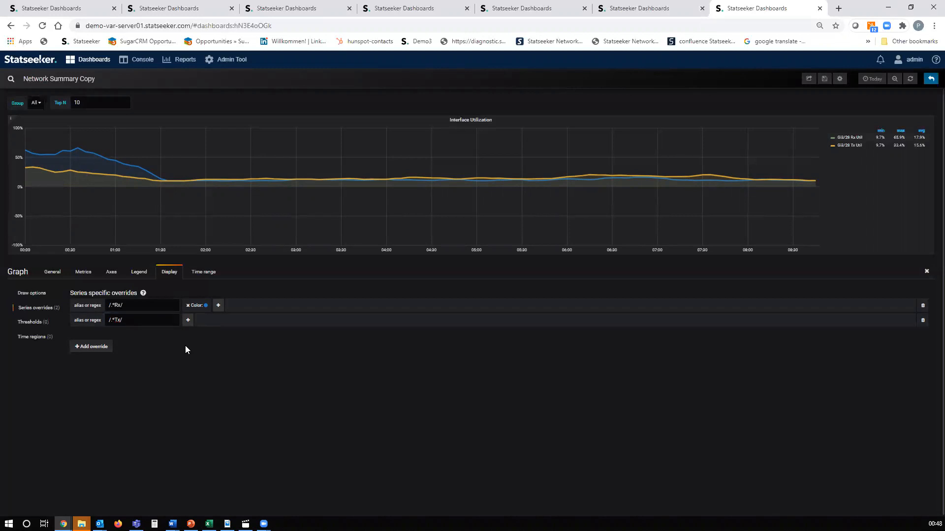
click(188, 320)
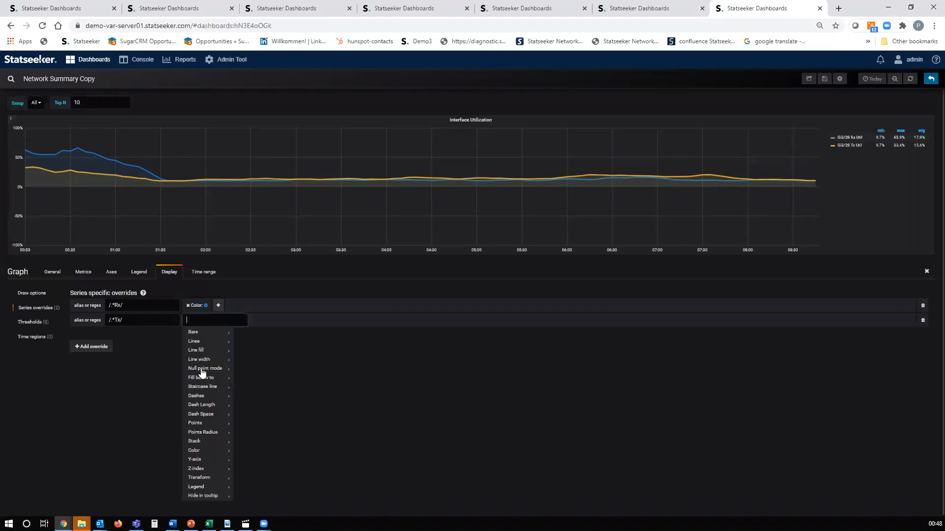
mouse_move(224, 455)
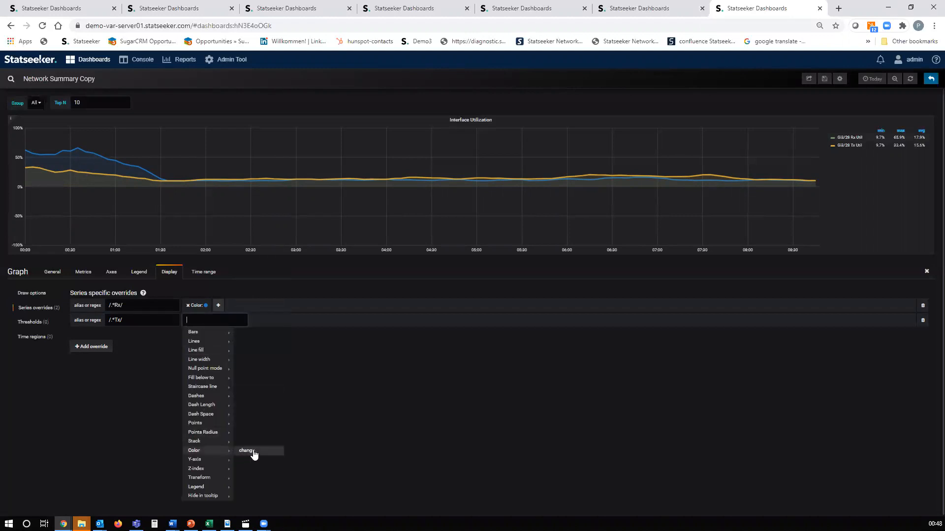
click(254, 453)
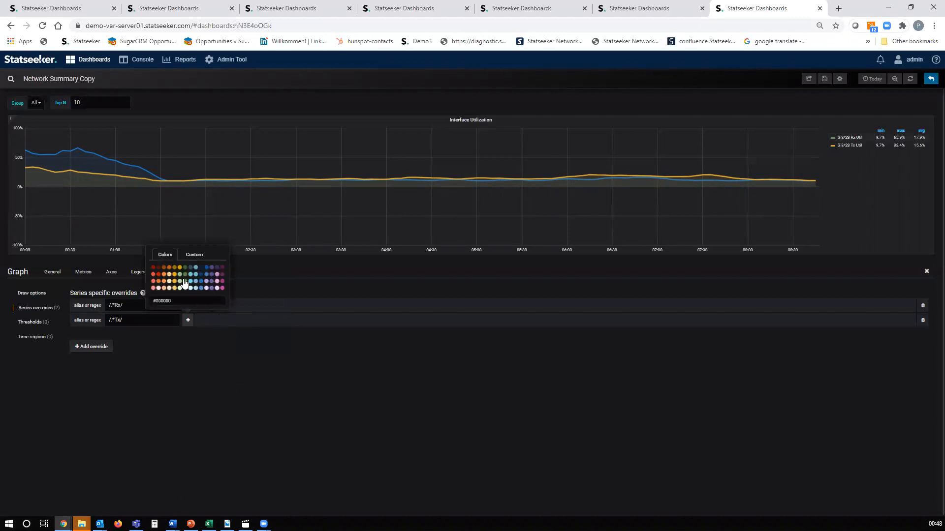
click(158, 275)
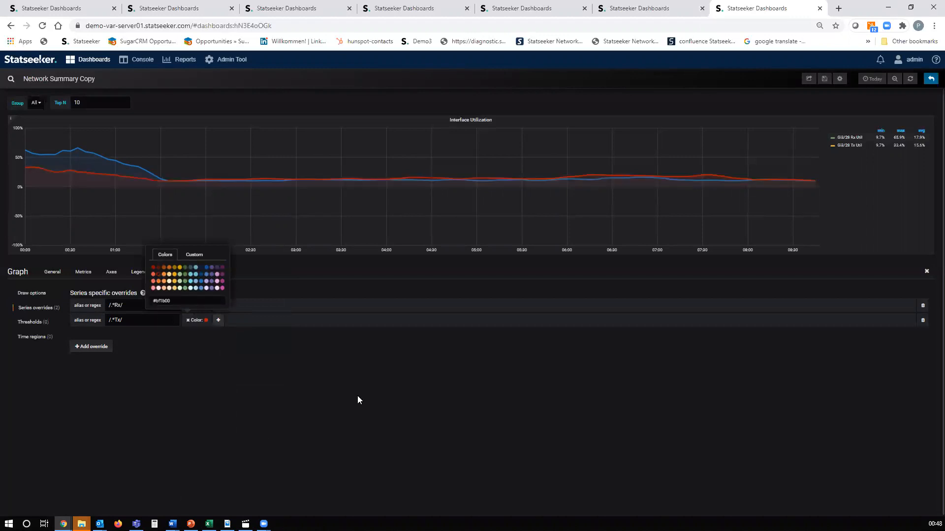
click(560, 471)
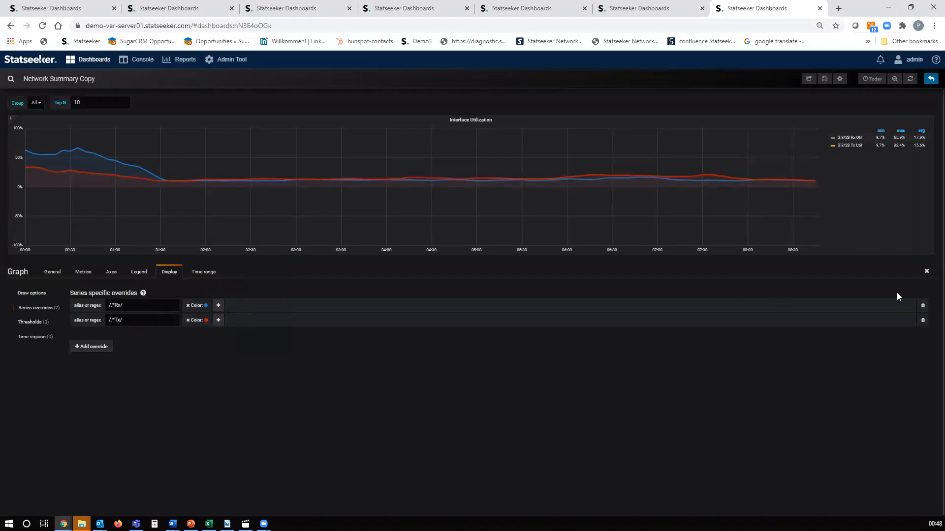
Rename the graph panel as CapeTown Gi3/28 Utilization and clear its description text.
click(85, 273)
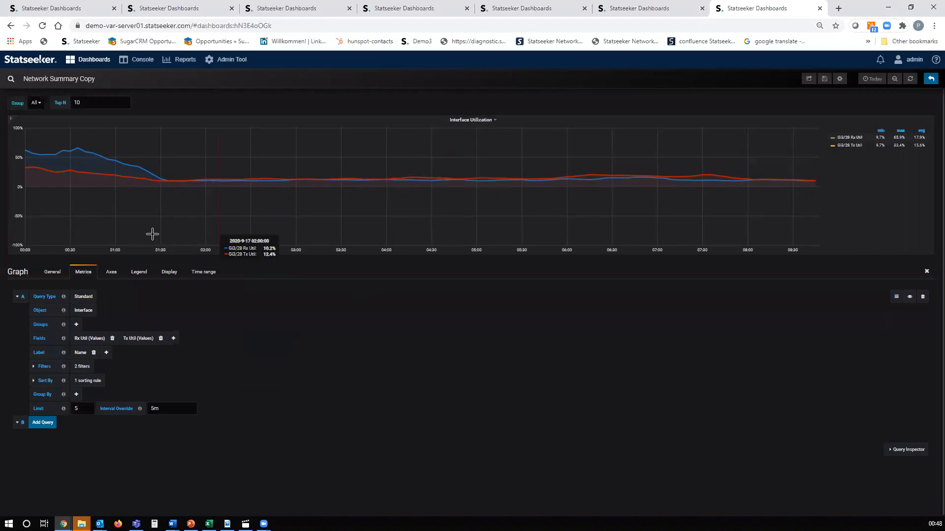
click(53, 276)
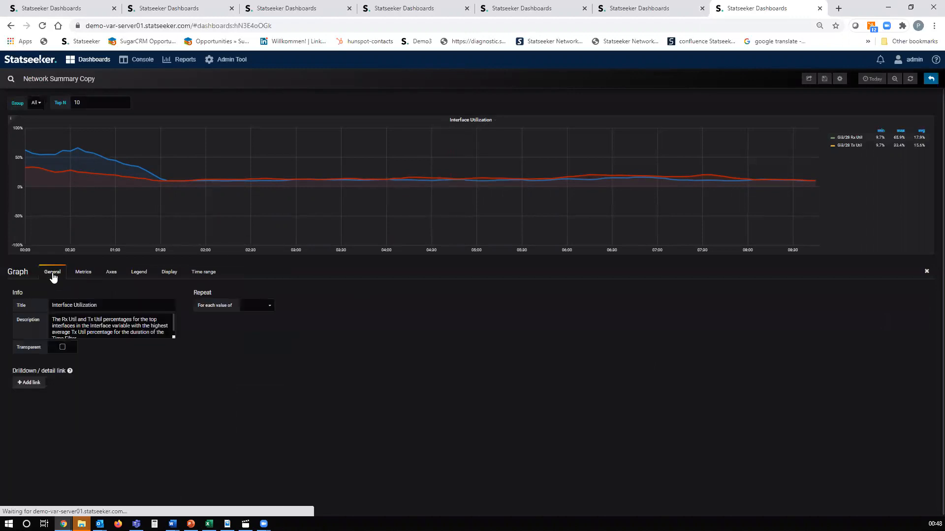
click(101, 305)
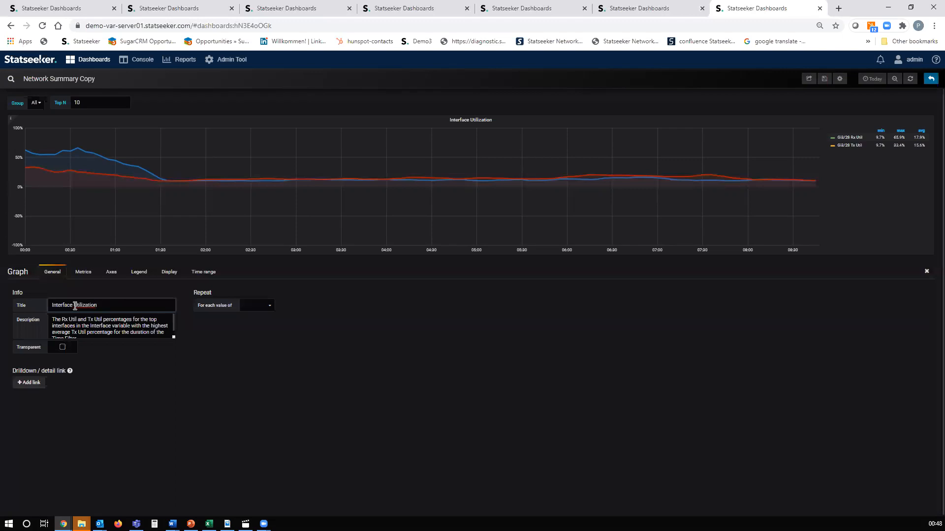
drag(73, 305, 46, 306)
text(Cape To)
key(BackSpace)
key(BackSpace)
key(BackSpace)
text(Town Gi3/28)
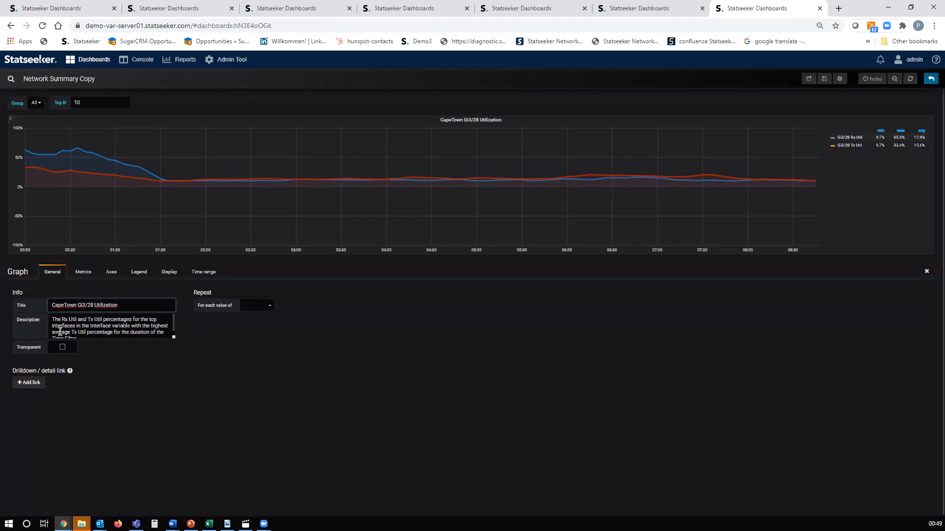
drag(53, 319, 140, 332)
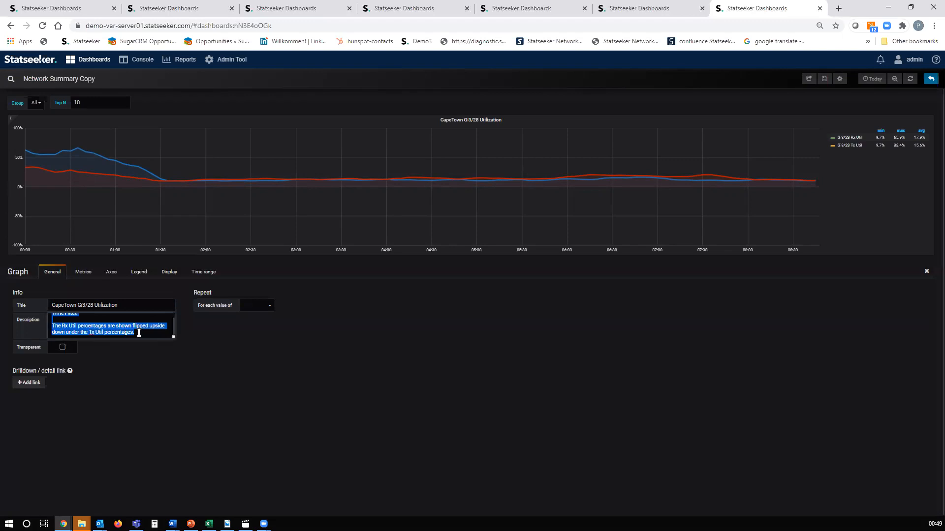
key(BackSpace)
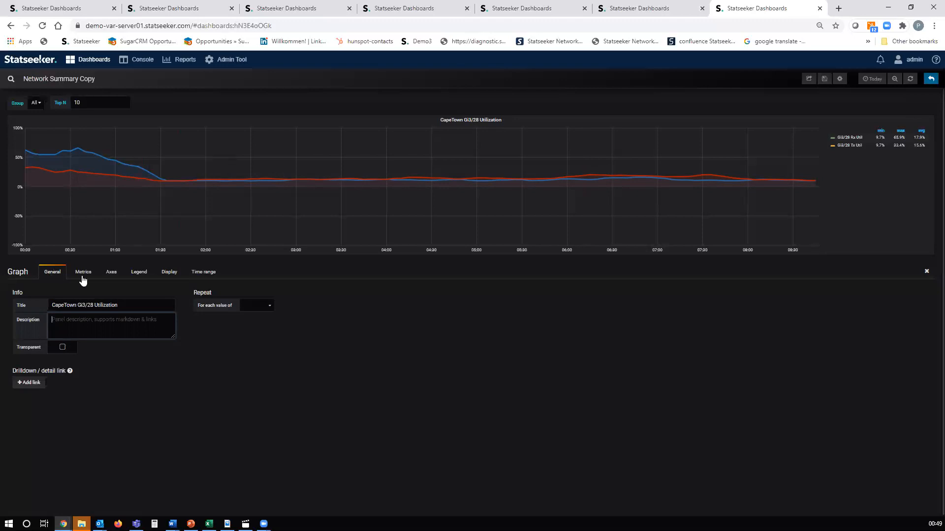
Set the left Y axis minimum to 0 and go back to the dashboard view.
click(112, 274)
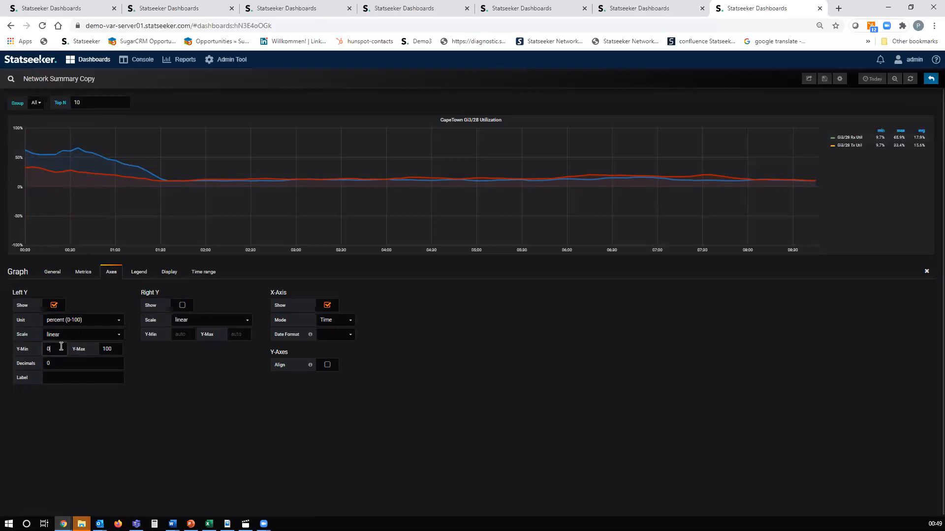
click(132, 430)
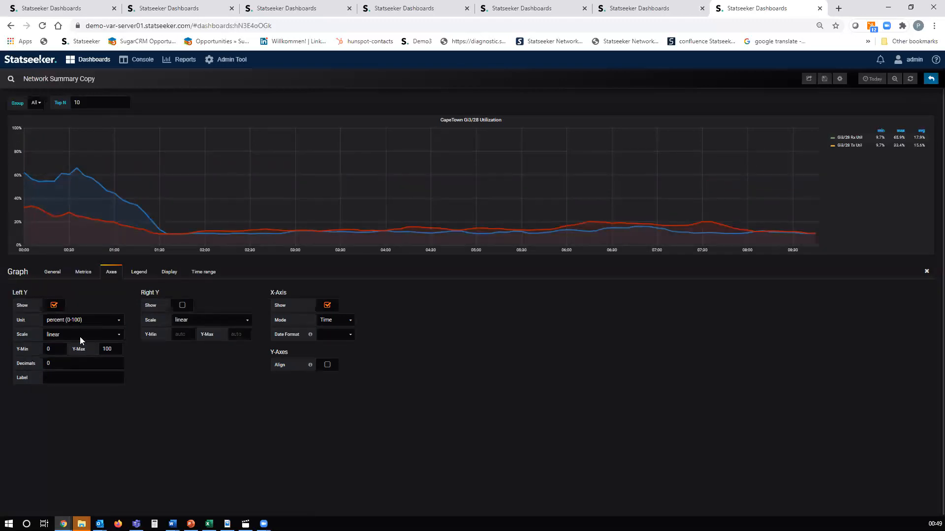
click(932, 81)
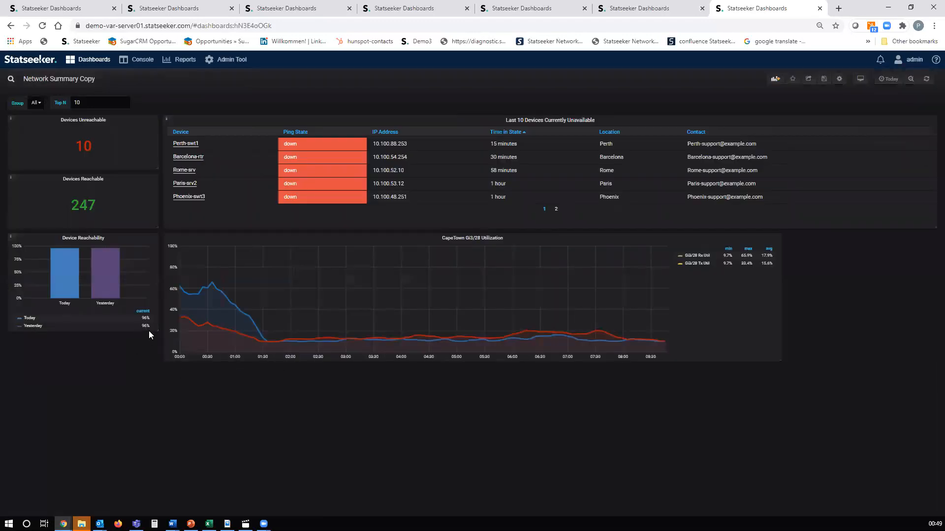
Extend the Device Reachability and CapeTown Gi3/28 Utilization panels downward to matching heights, and set the time range to This Week.
drag(157, 332, 156, 418)
drag(780, 358, 788, 419)
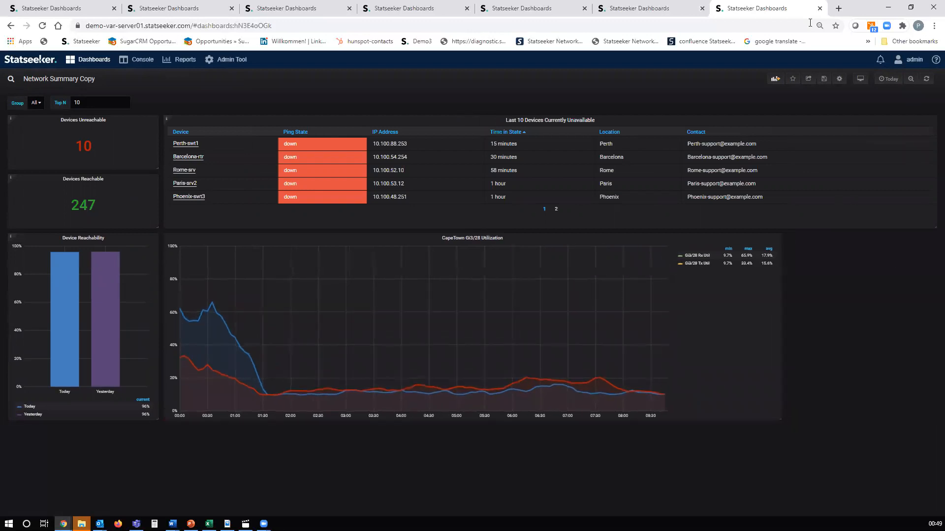
click(895, 81)
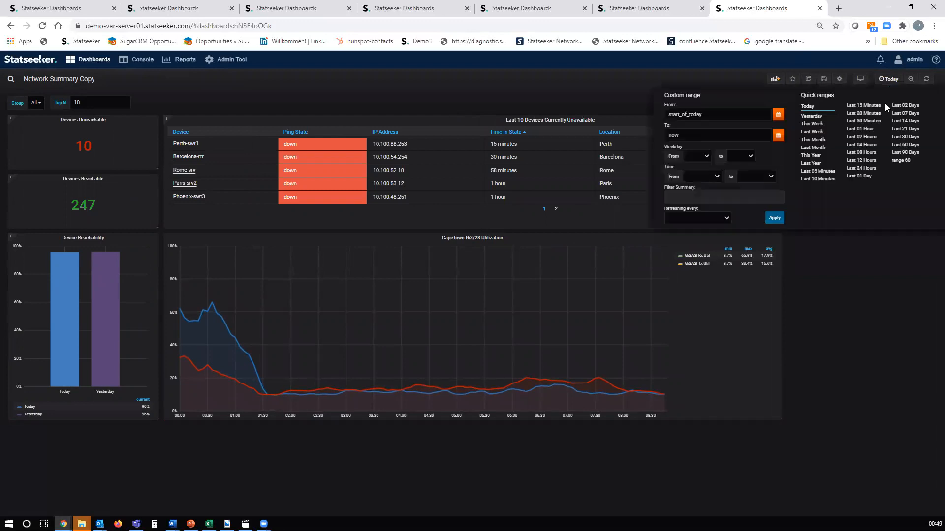
click(813, 124)
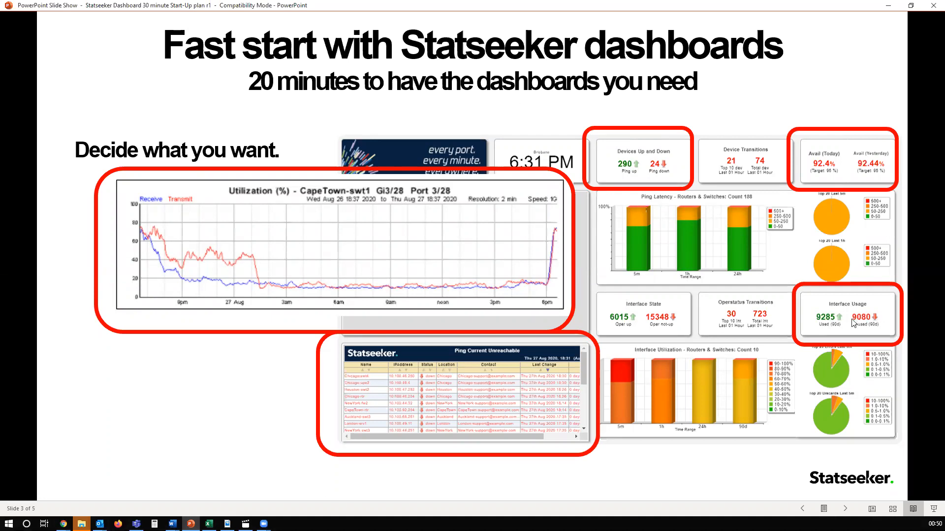
Leave the slide show, copy the Active interface count panel from Asset Overview Copy, and return to the Network Summary Copy dashboard.
click(888, 6)
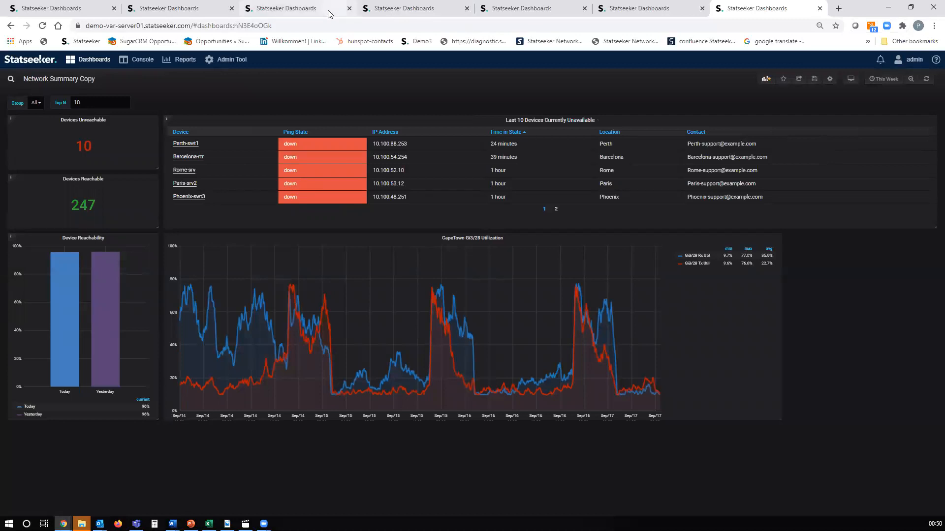
click(312, 10)
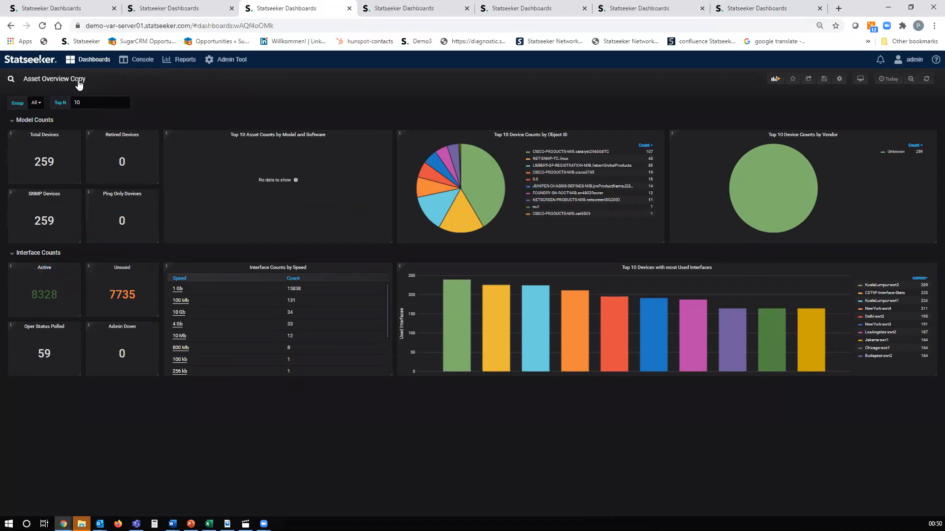
click(55, 269)
mouse_move(37, 313)
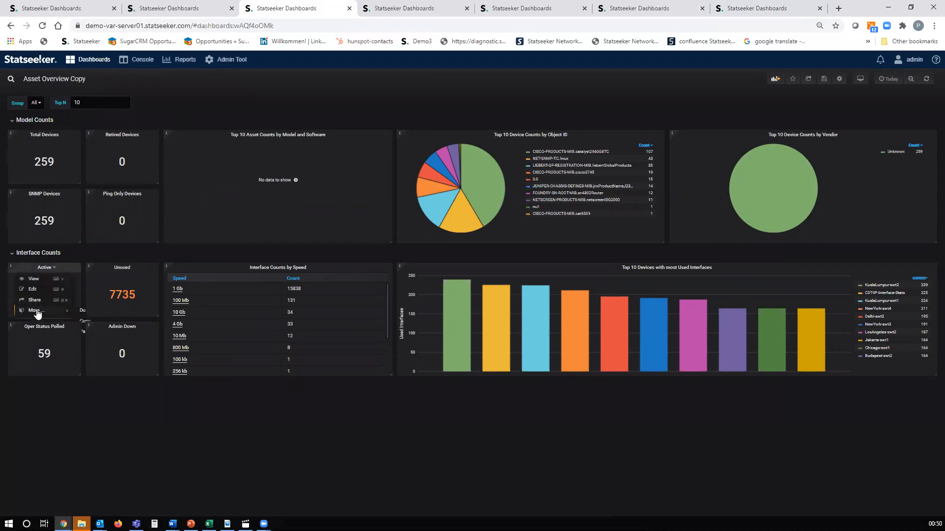
click(84, 323)
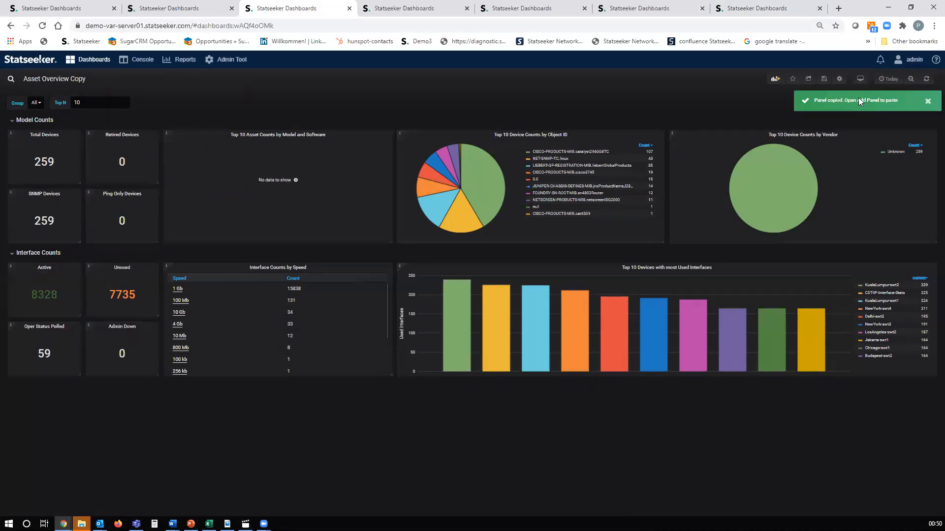
click(768, 8)
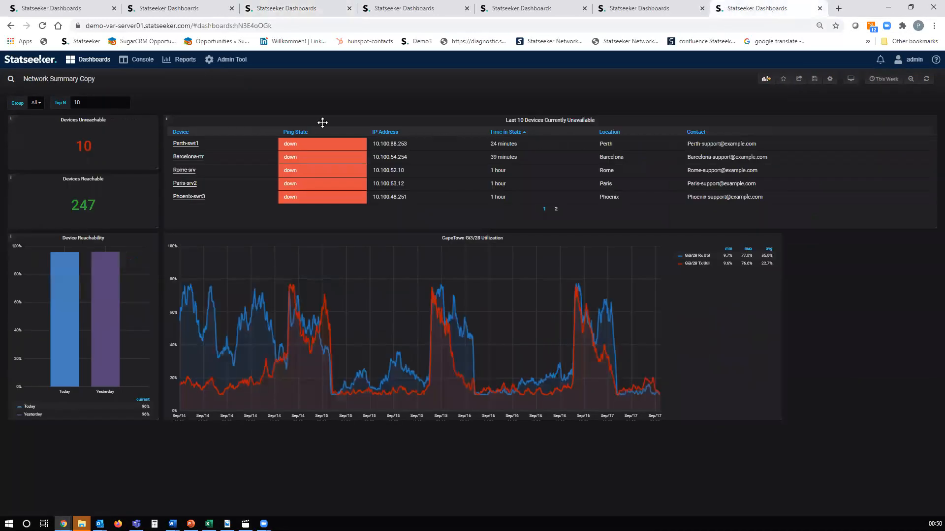
Paste the copied Active panel, place it beside the CapeTown Gi3/28 Utilization graph, and enlarge it to fill the free width.
click(766, 79)
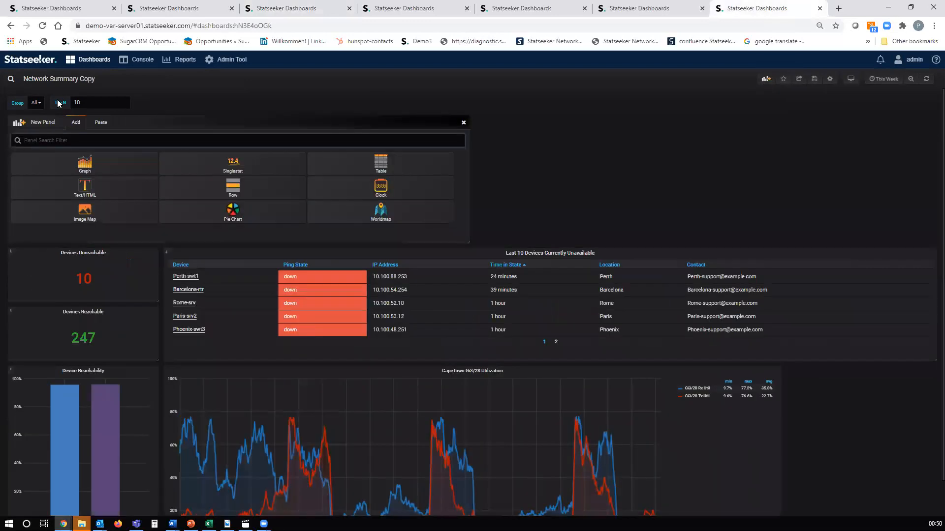
click(102, 123)
click(81, 171)
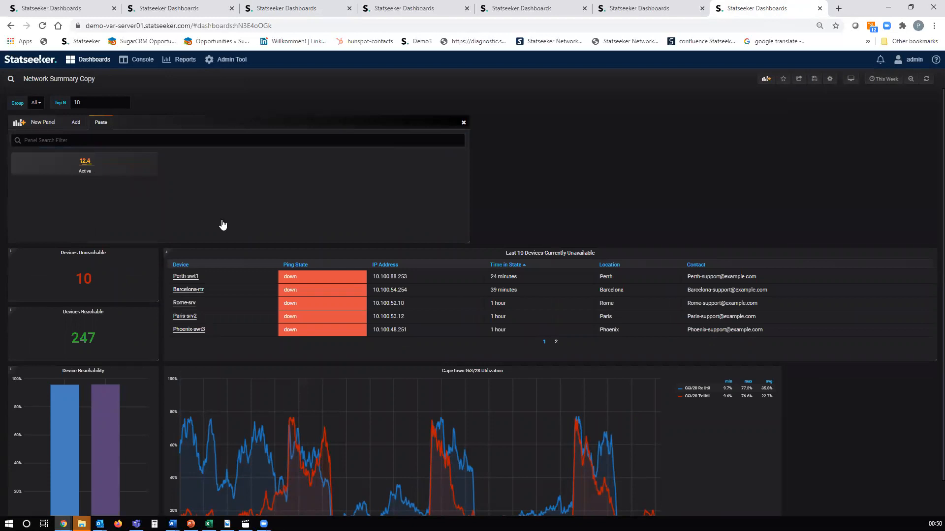
drag(61, 115, 837, 242)
drag(860, 288, 931, 305)
Set the Active panel's value size to 120% and return to the dashboard view.
click(873, 243)
mouse_move(853, 284)
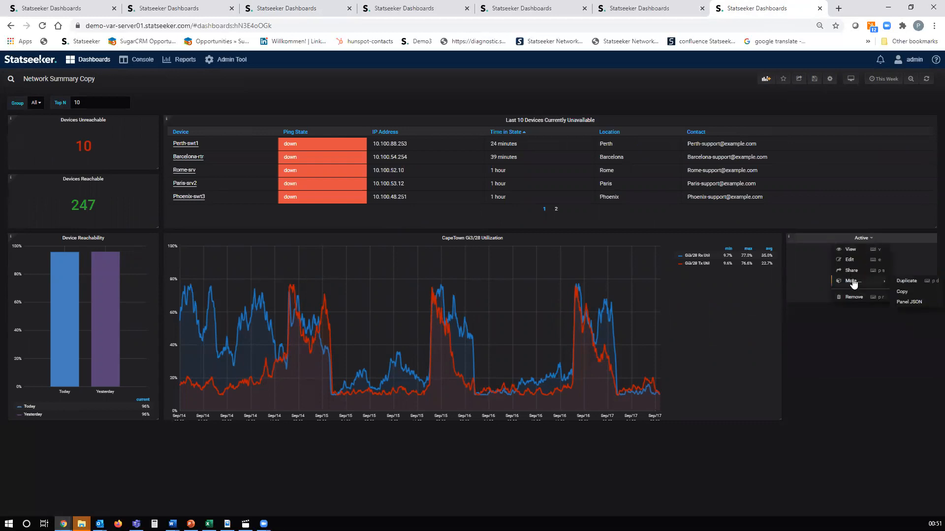
click(850, 259)
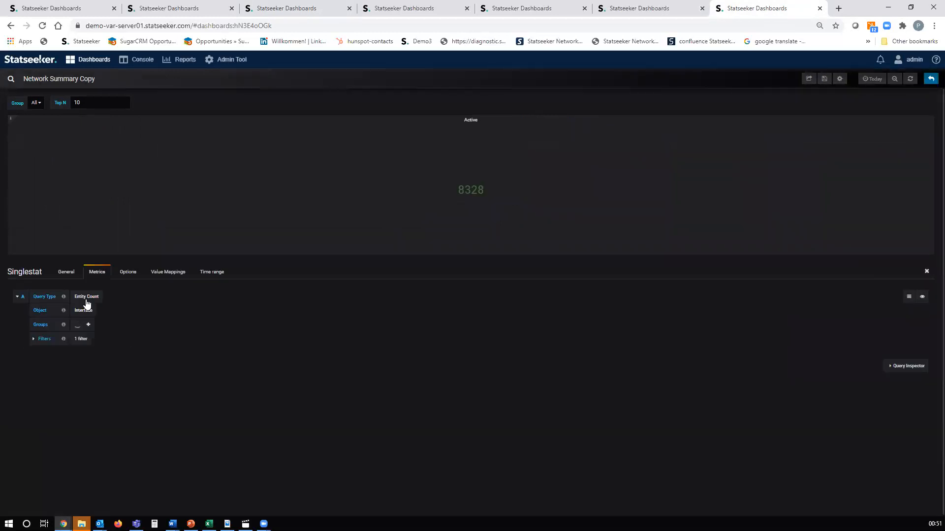
click(129, 274)
click(70, 364)
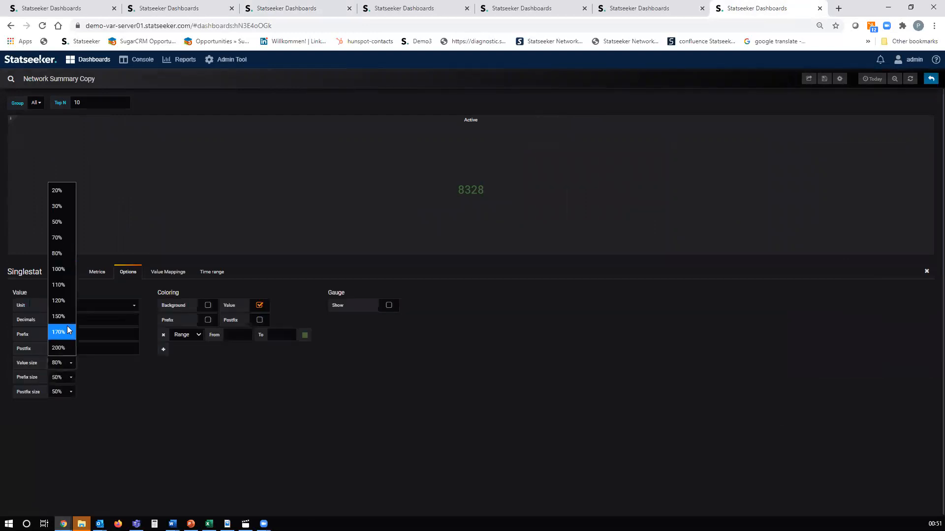
click(68, 301)
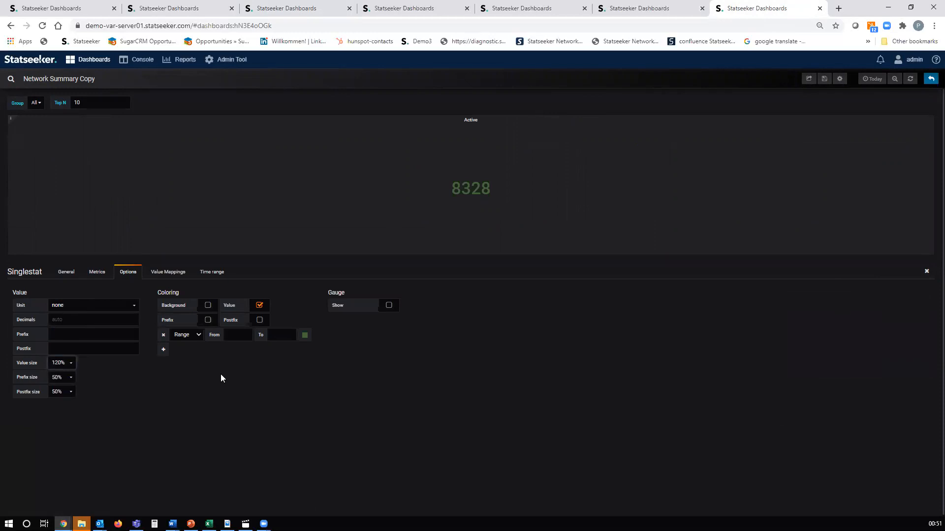
click(929, 81)
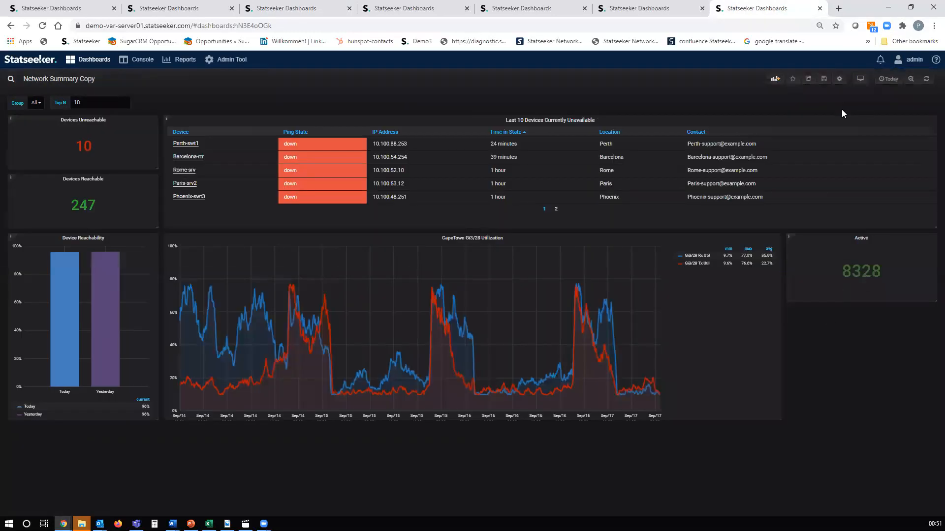
Copy the Unused interface count panel from Asset Overview Copy and return to the Network Summary Copy dashboard.
click(410, 9)
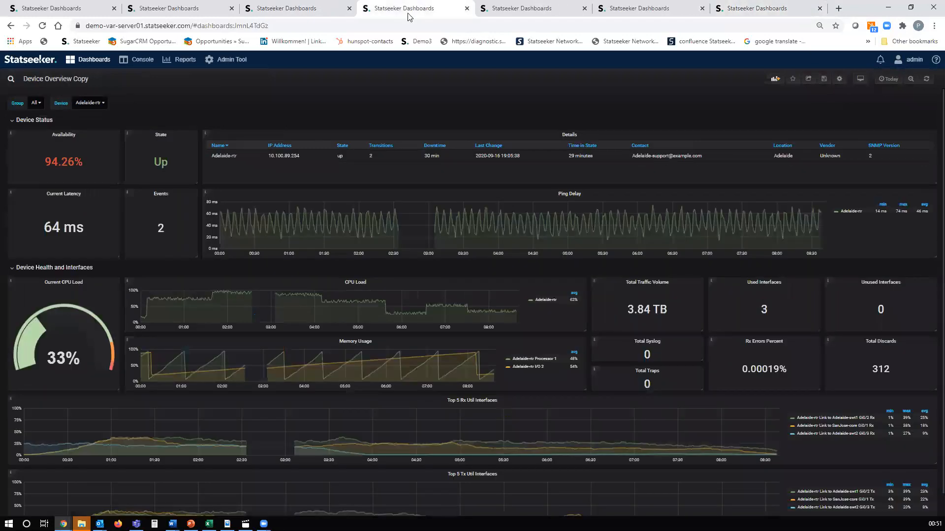
click(310, 8)
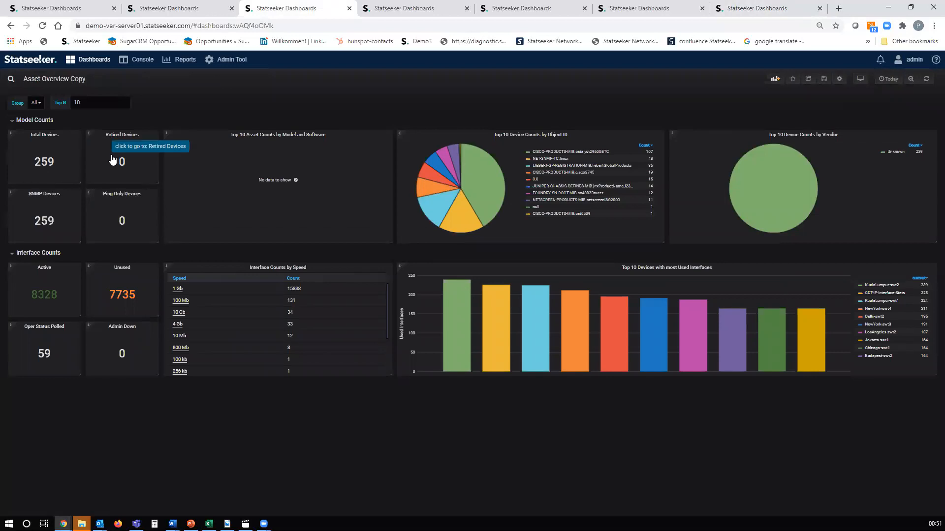
click(133, 270)
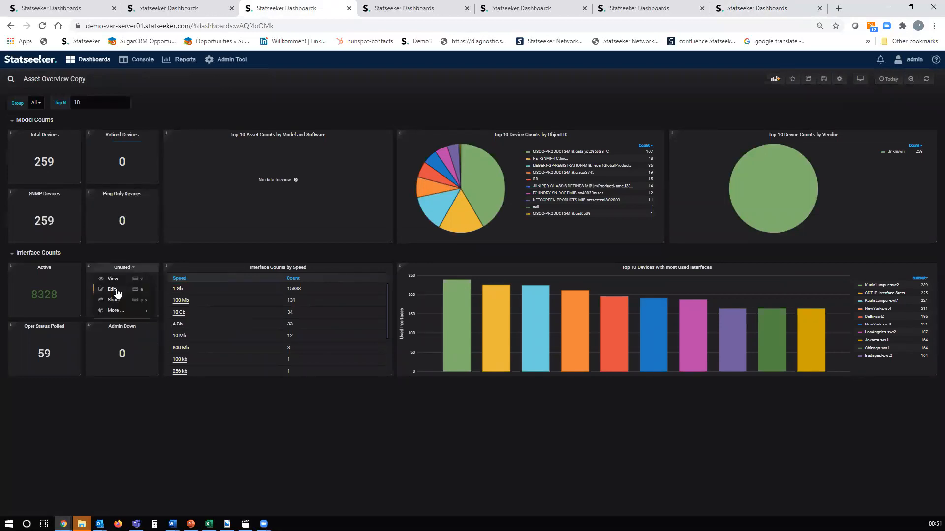
mouse_move(137, 315)
click(167, 322)
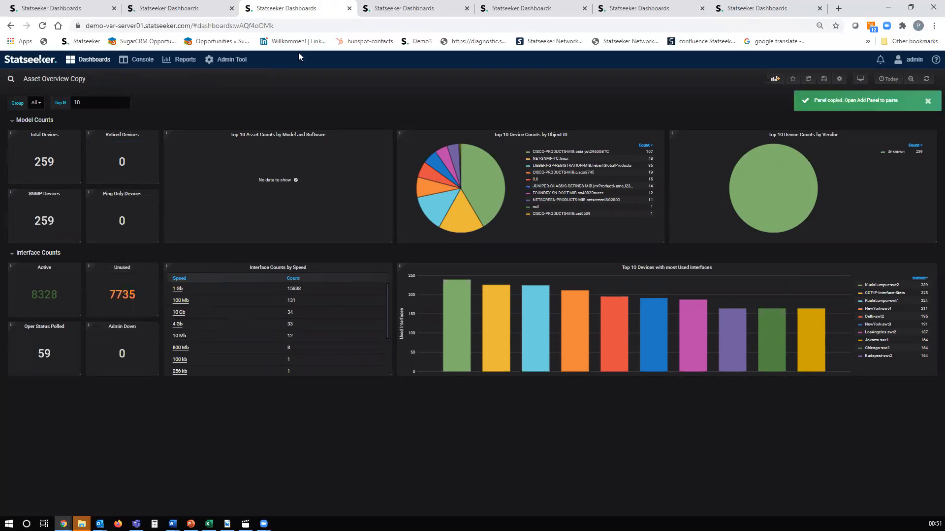
click(753, 9)
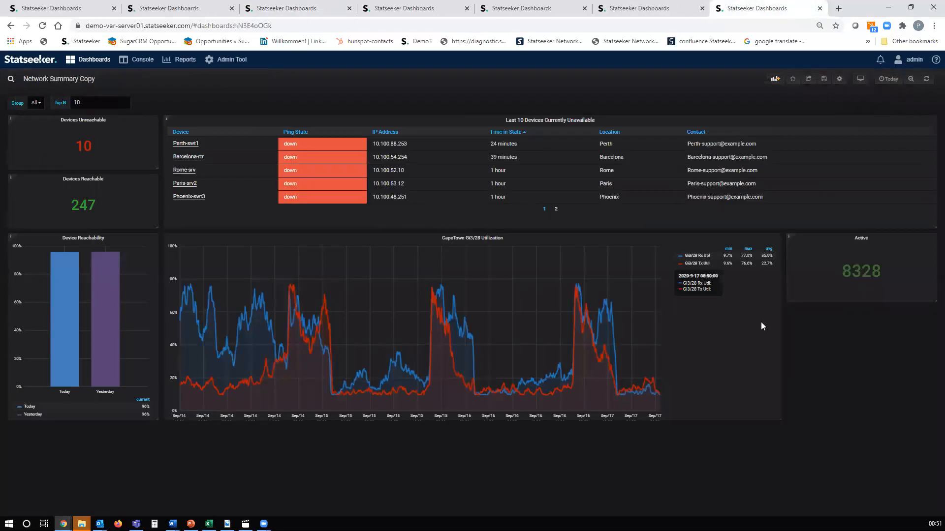
Paste the copied Unused panel, place it directly below the Active panel, and enlarge it to the same size.
click(775, 79)
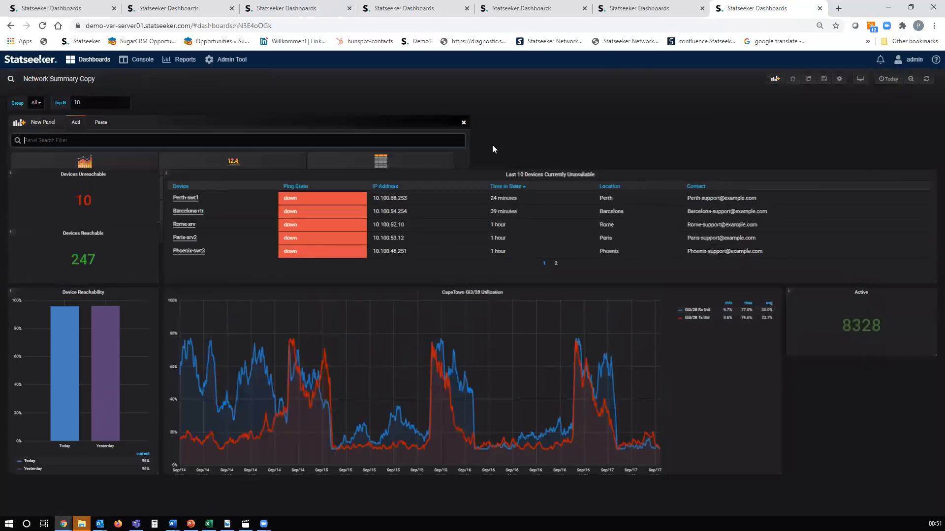
click(101, 123)
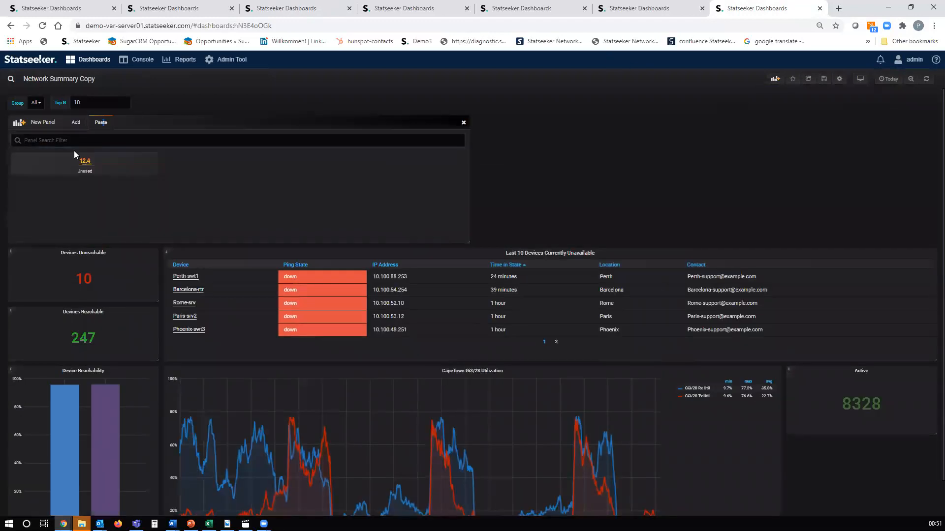
click(89, 171)
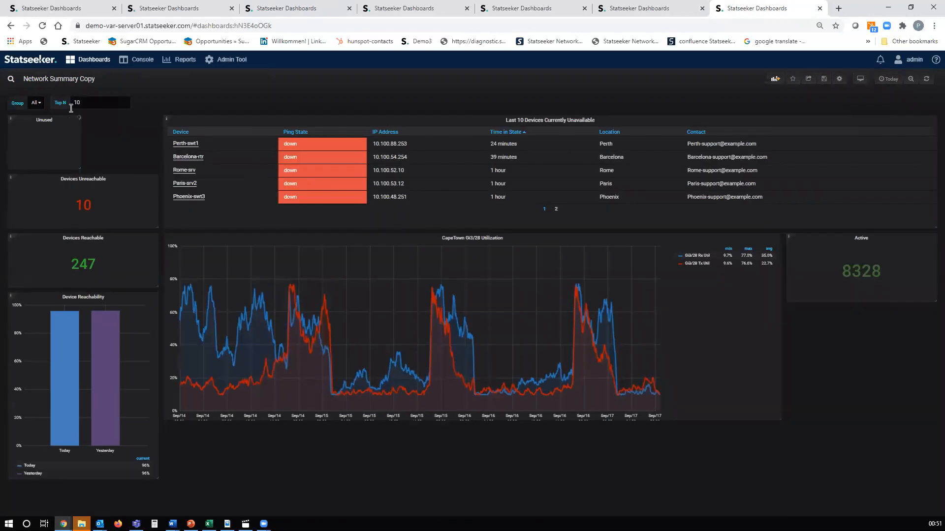
drag(62, 120, 837, 314)
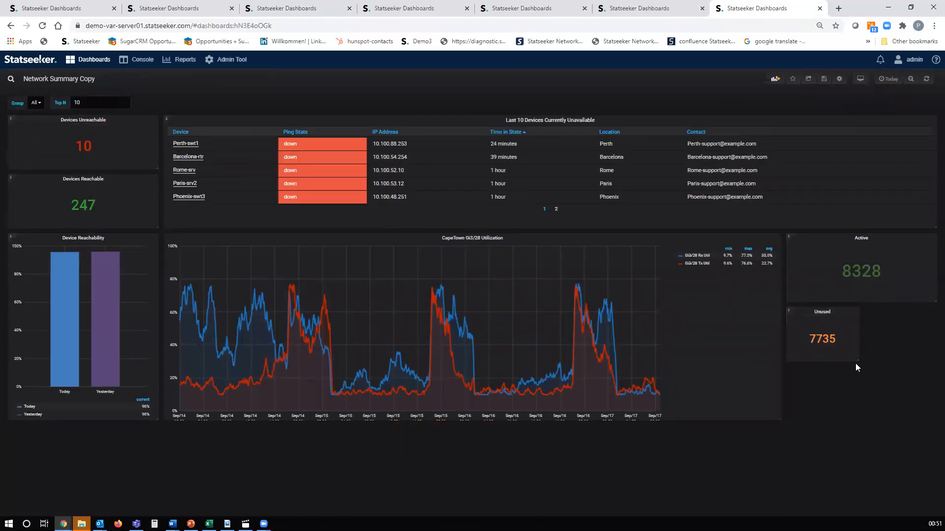
drag(858, 360, 932, 380)
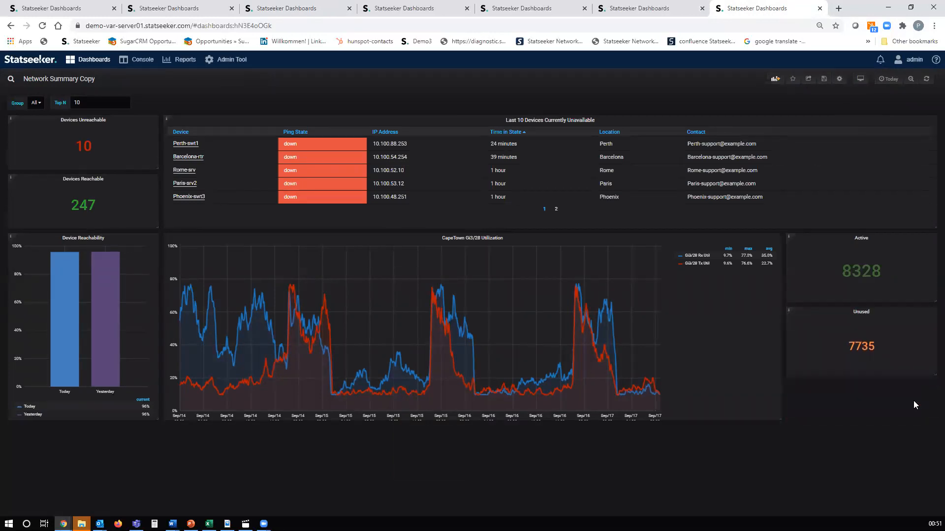
Set the Unused panel's value size to 200% and return to the dashboard view.
click(873, 314)
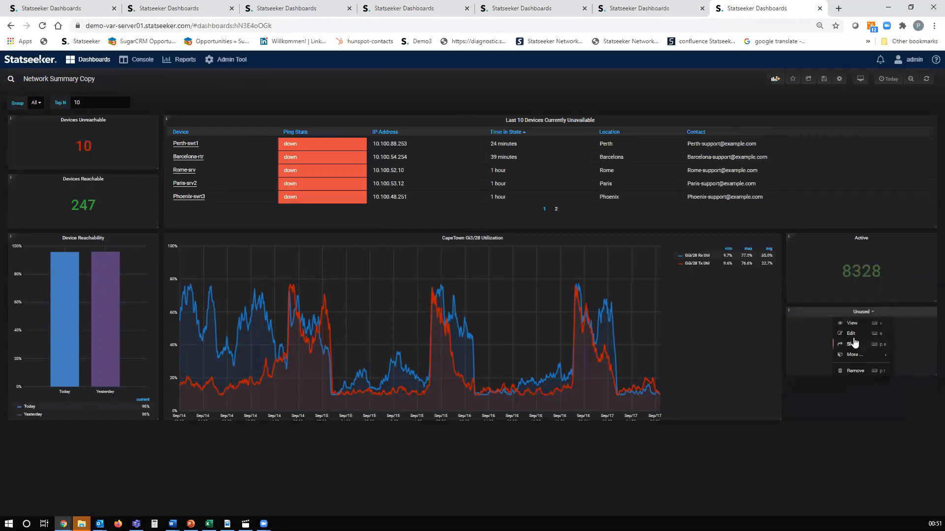
click(853, 339)
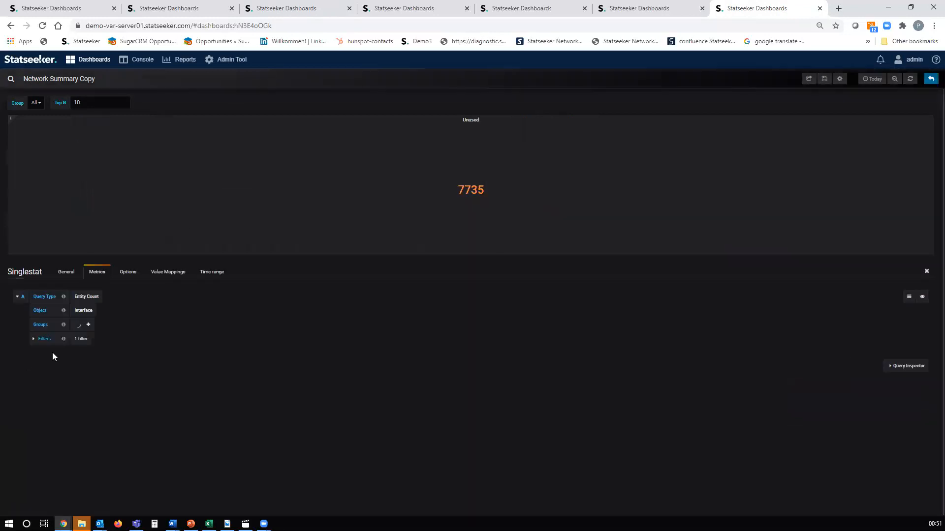
click(124, 274)
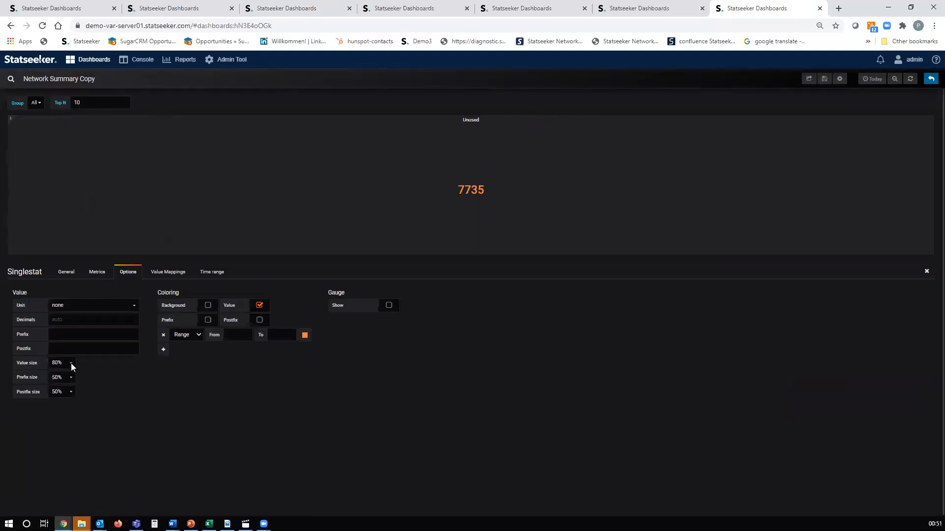
click(71, 364)
click(60, 347)
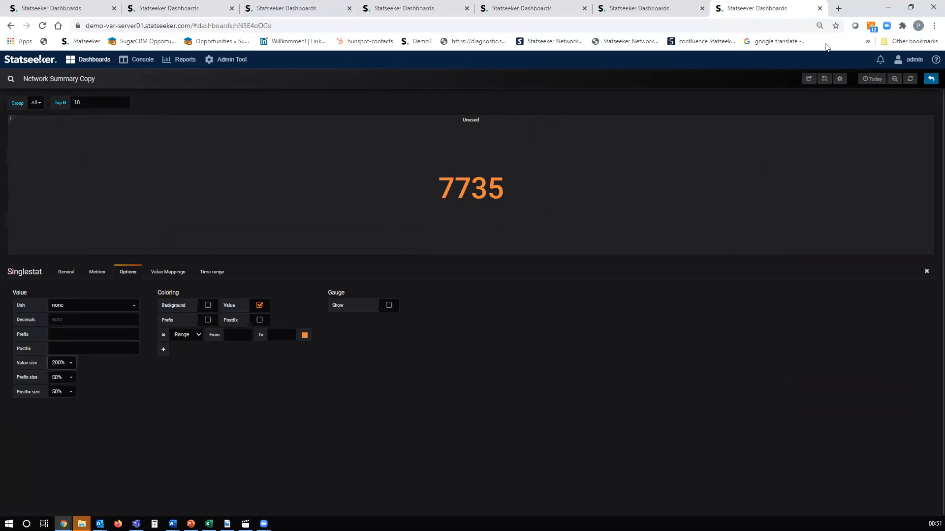
click(931, 79)
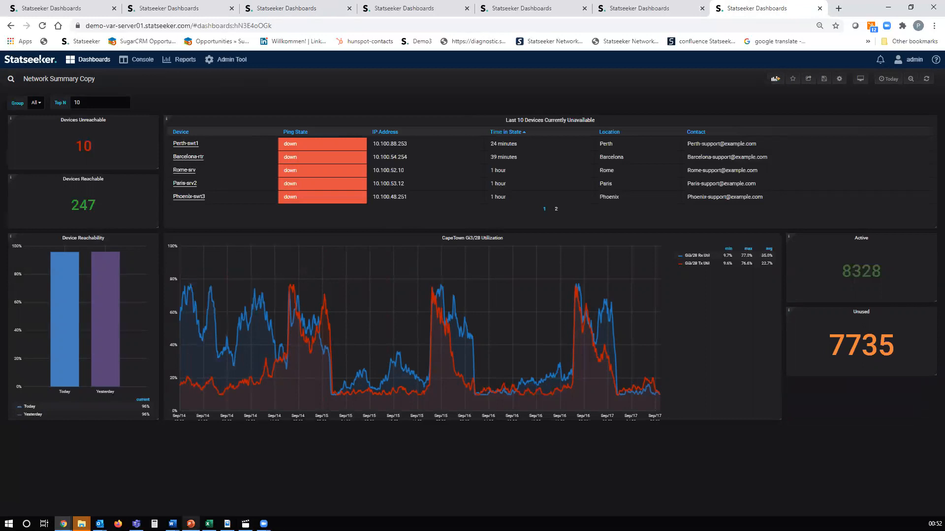
Compare the dashboard with the requirements slide in a reduced PowerPoint slide show window, and minimize that window.
mouse_move(190, 524)
click(190, 488)
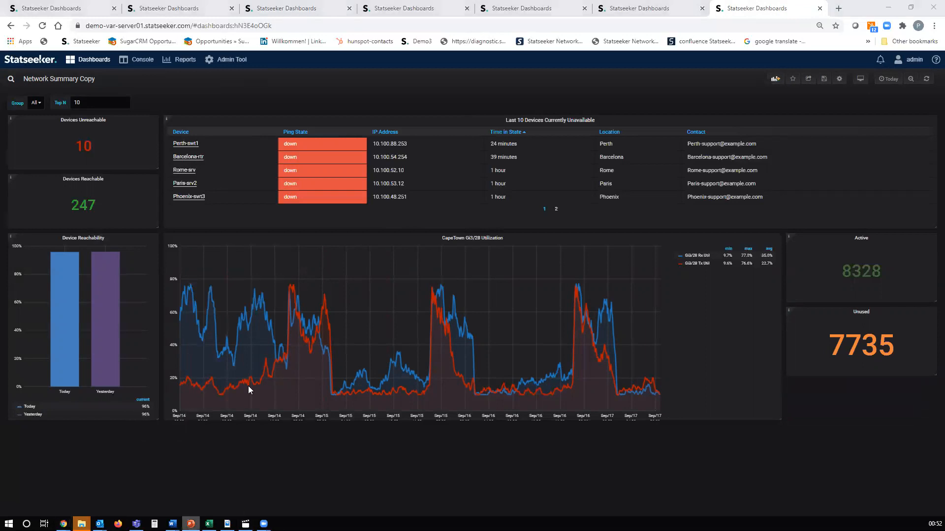
click(910, 6)
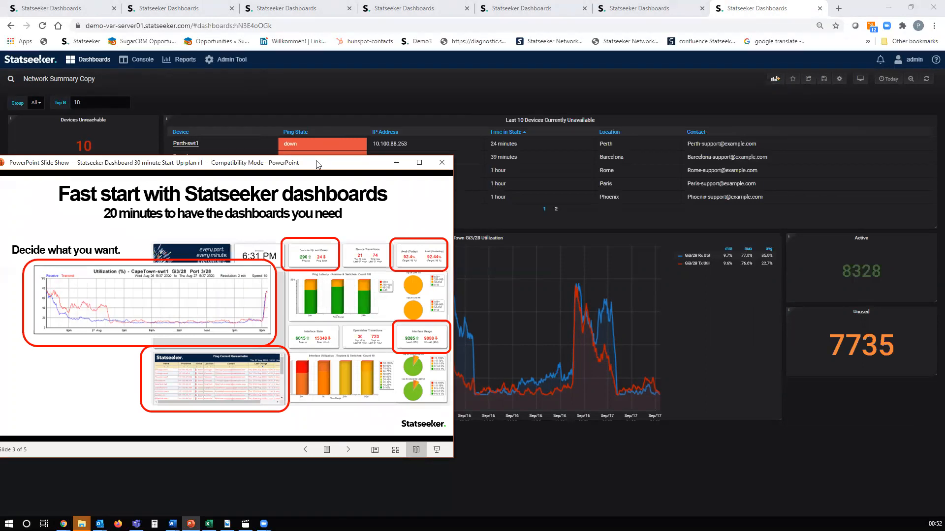
drag(317, 165, 770, 286)
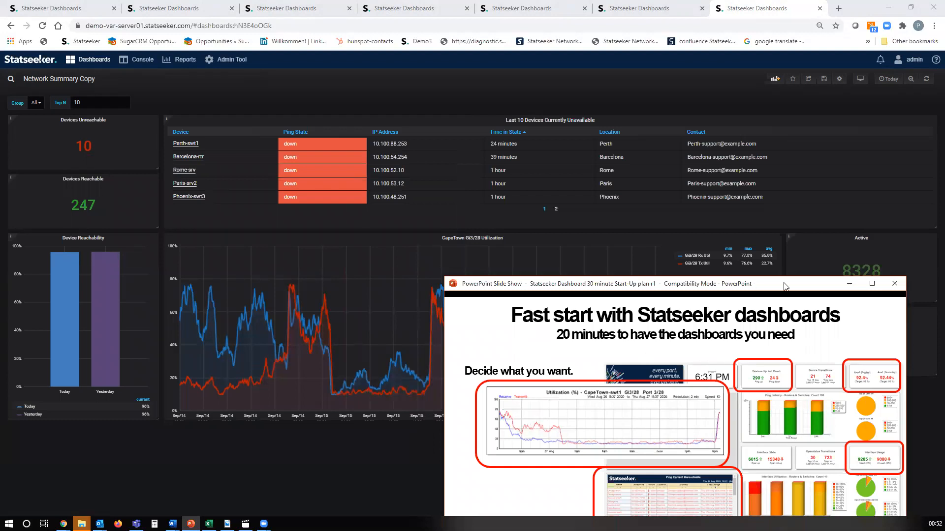
drag(784, 286, 598, 246)
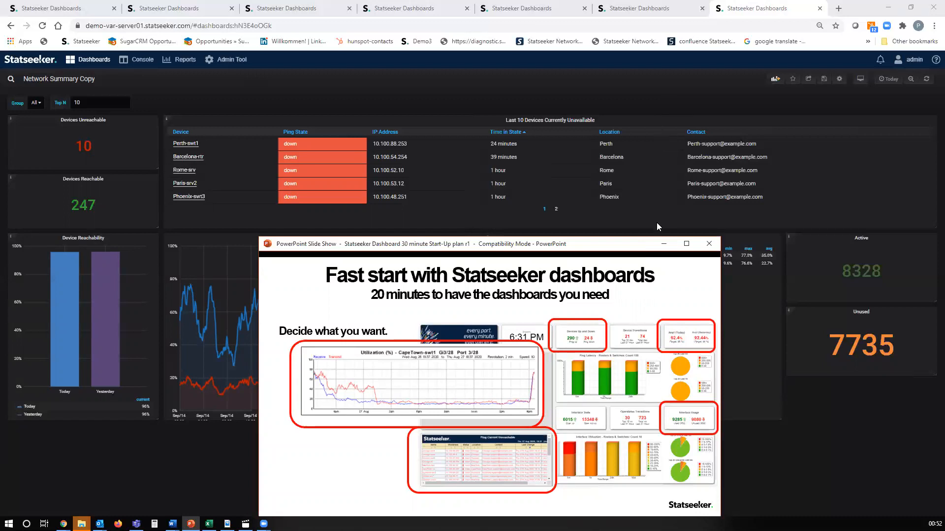
click(664, 243)
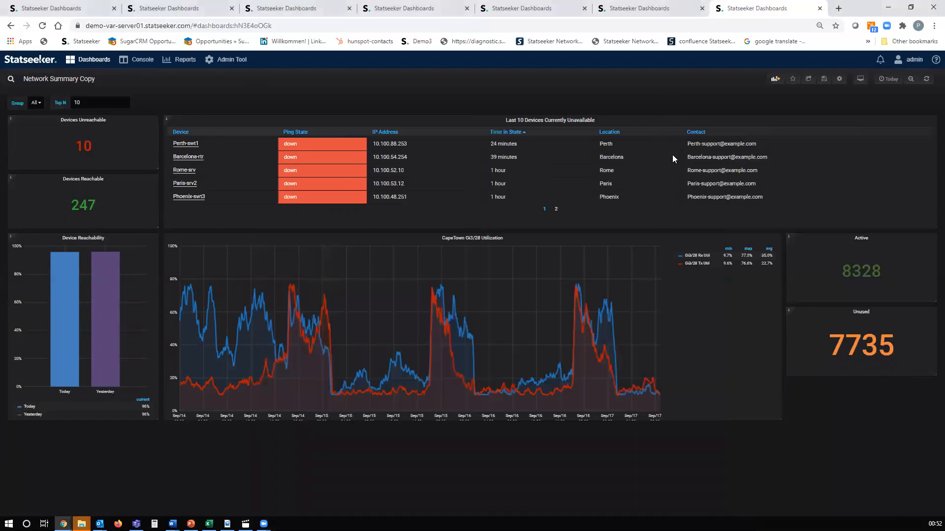
Rename the dashboard as Demos new Dashboard in its general settings and return to the dashboard view.
click(840, 80)
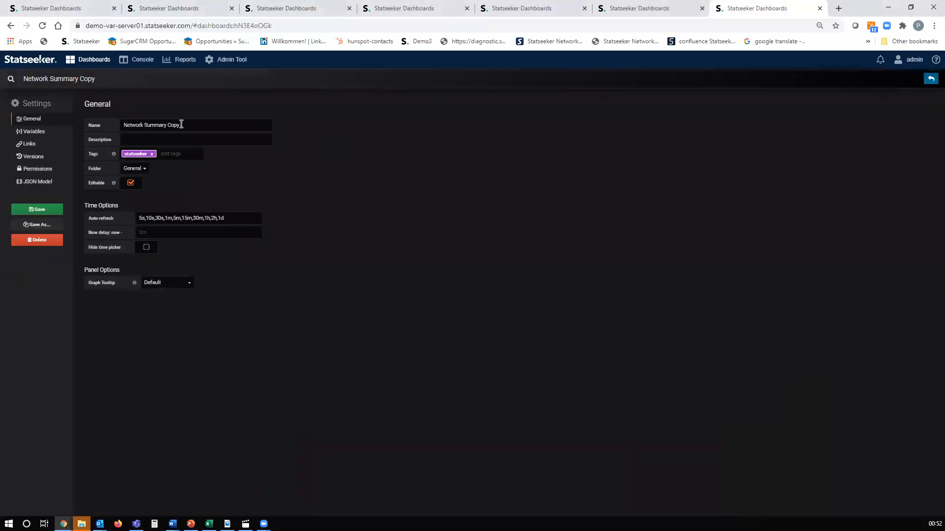
click(181, 124)
key(BackSpace)
key(BackSpace)
key(BackSpace)
key(BackSpace)
key(BackSpace)
key(BackSpace)
key(BackSpace)
key(BackSpace)
key(BackSpace)
key(BackSpace)
key(BackSpace)
key(BackSpace)
key(BackSpace)
key(BackSpace)
key(BackSpace)
key(BackSpace)
key(BackSpace)
key(BackSpace)
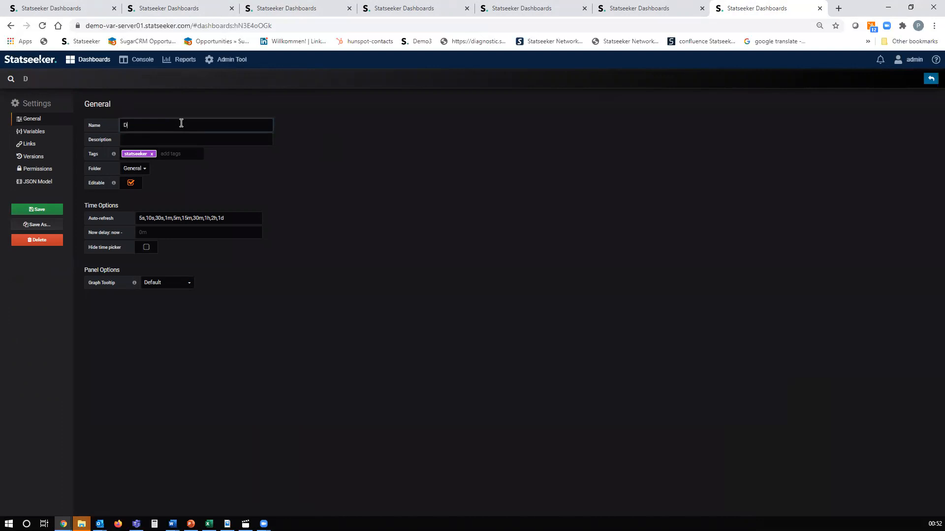
text(Demos new Dashboard)
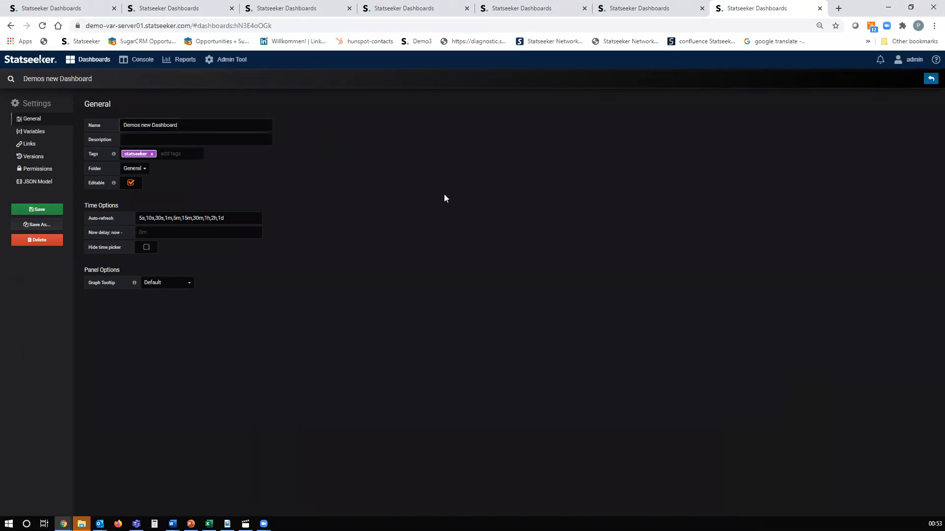
click(928, 80)
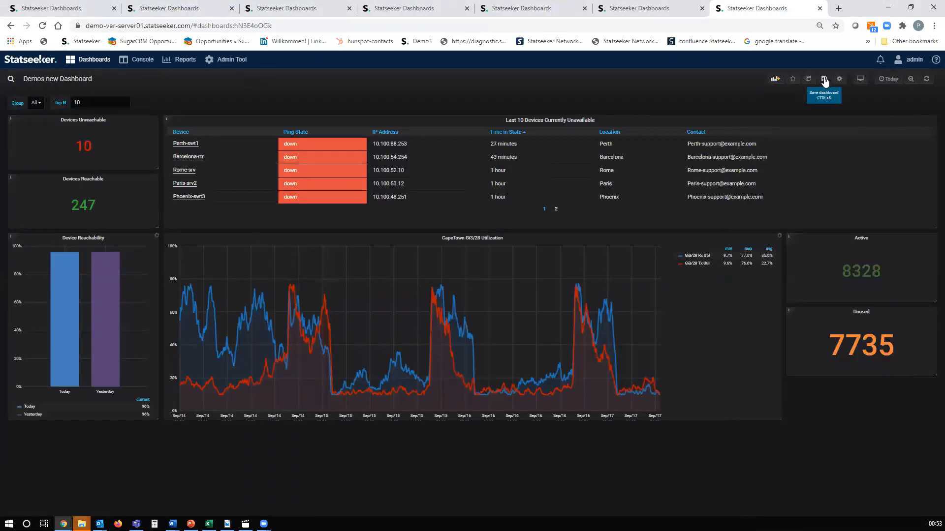
Save the dashboard changes with a short descriptive note.
key(ctrl+s)
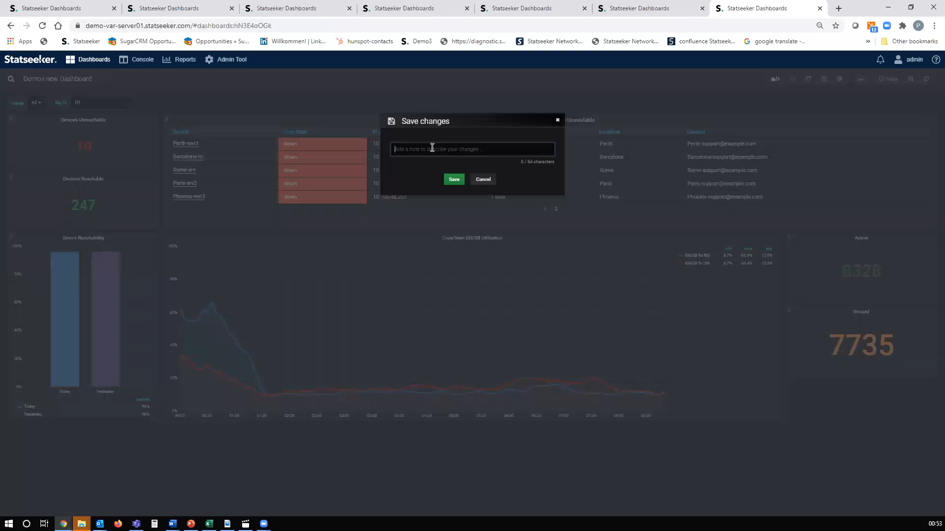
text(REv)
key(BackSpace)
text(seems compl)
click(452, 180)
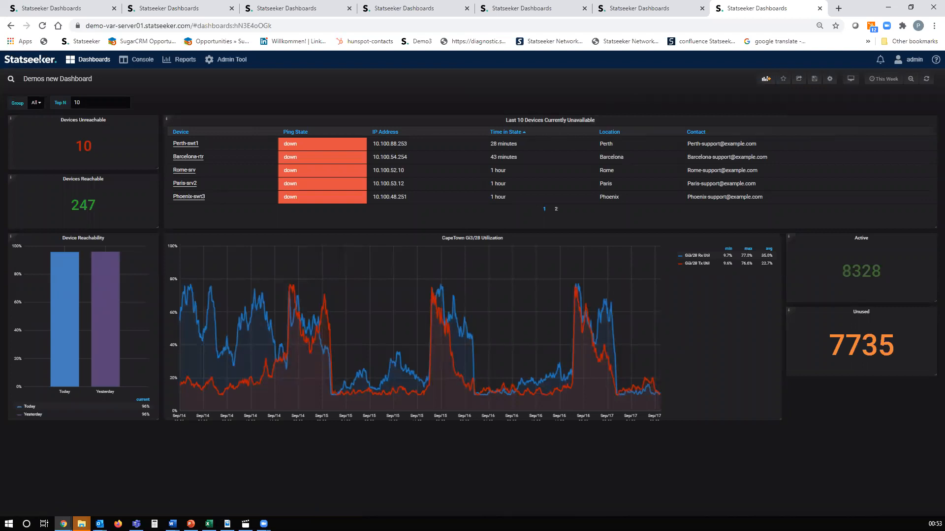
Switch to the PowerPoint slide show, maximized, and advance to slide 4 with the dashboard start-up steps.
click(191, 524)
click(686, 244)
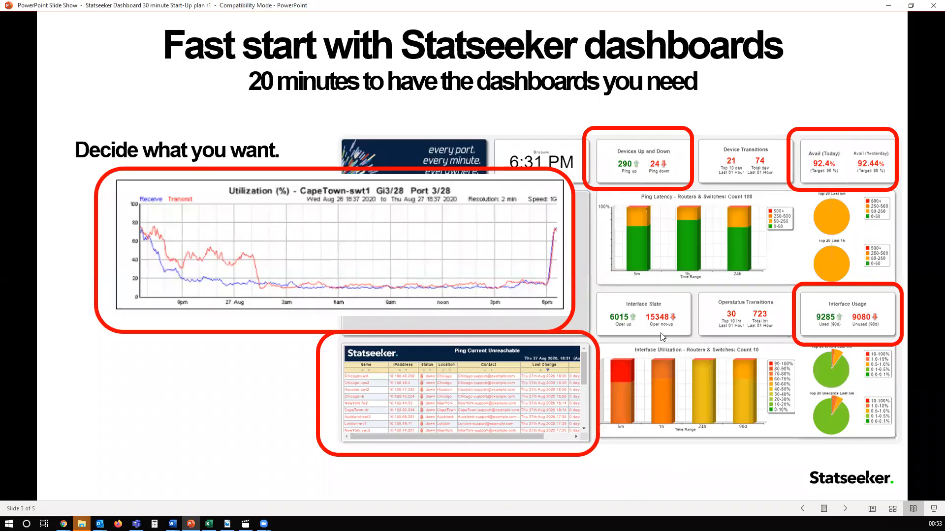
click(778, 180)
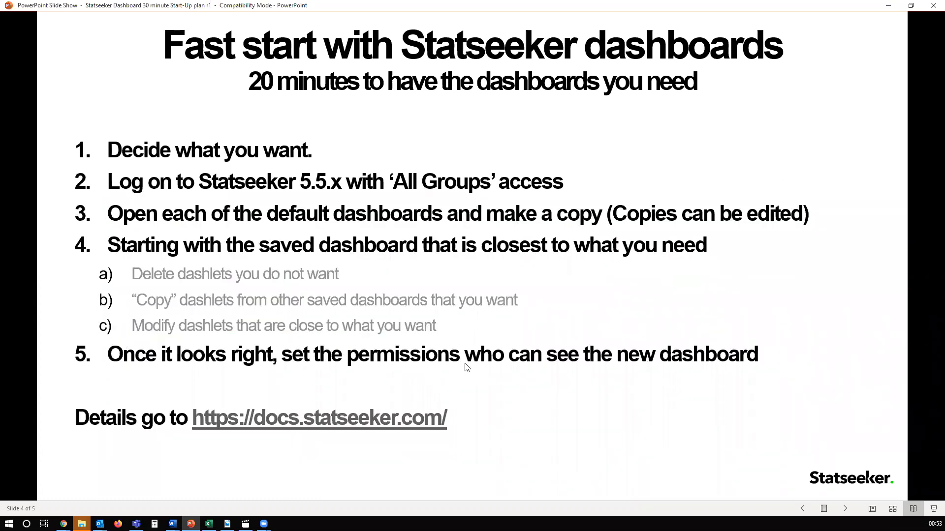
Minimize the PowerPoint slide show and open the permissions settings of Demos new Dashboard in the browser.
click(887, 7)
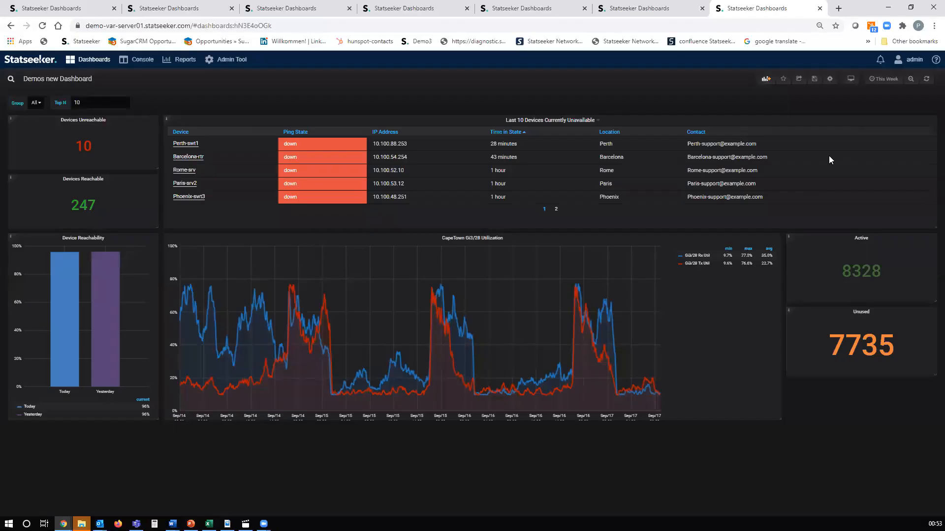
click(829, 79)
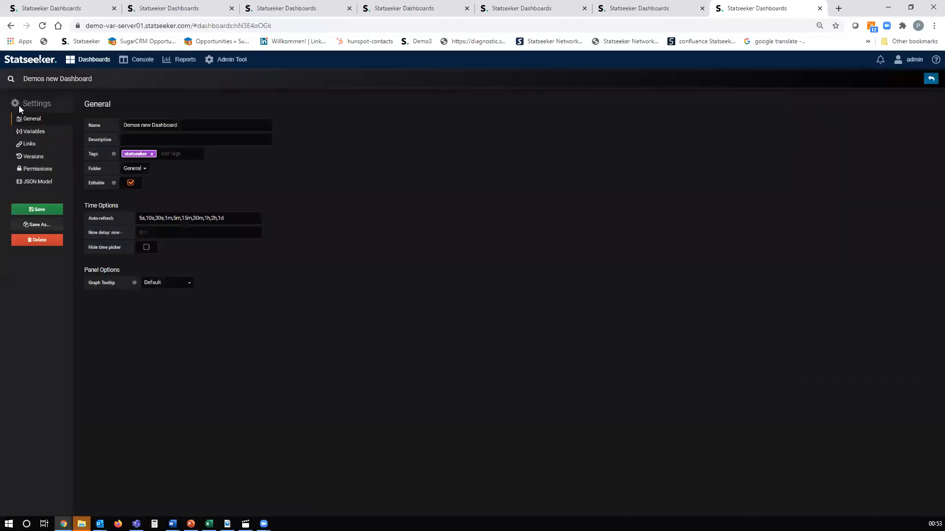
click(31, 173)
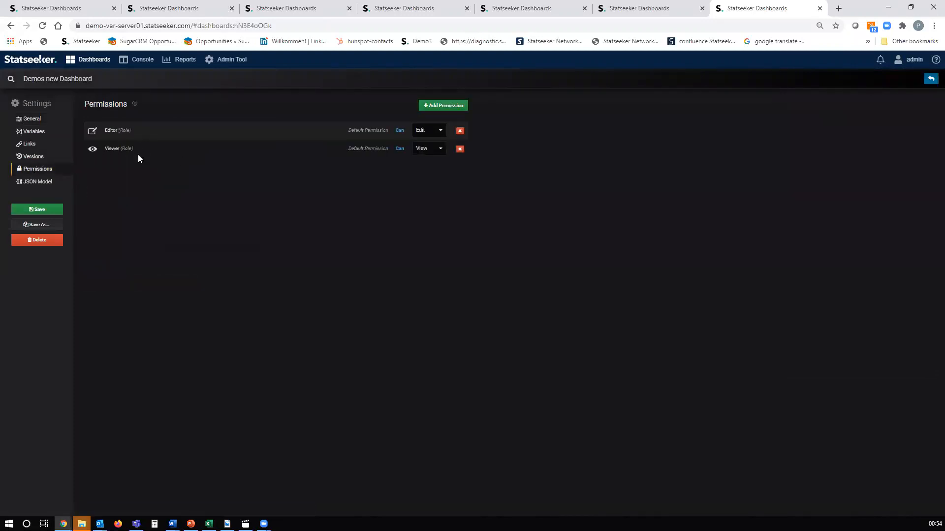
Examine the user, role and View/Edit options for adding a dashboard permission, and close the form without adding one.
click(427, 107)
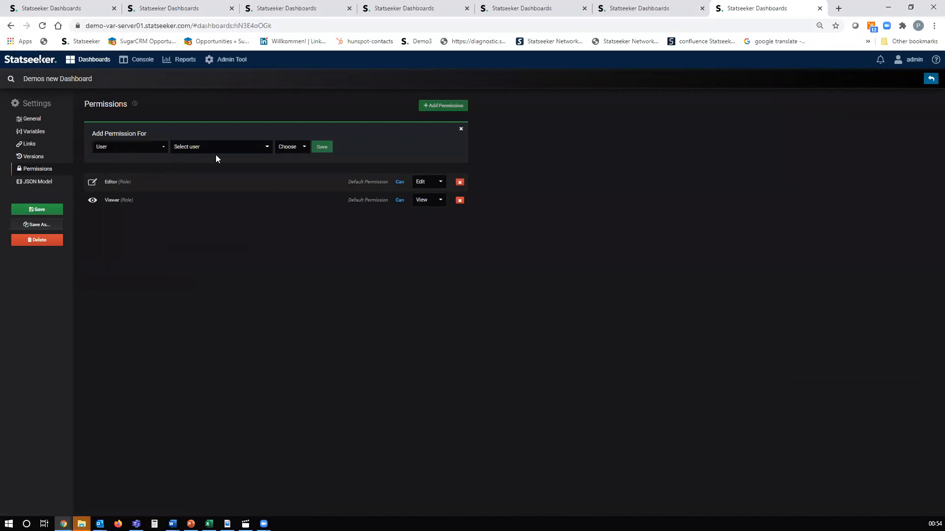
click(267, 147)
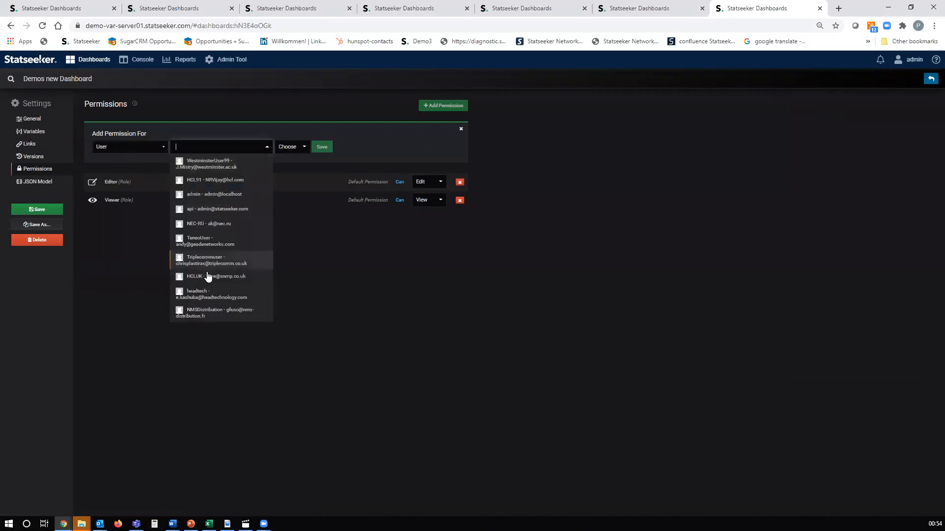
click(208, 123)
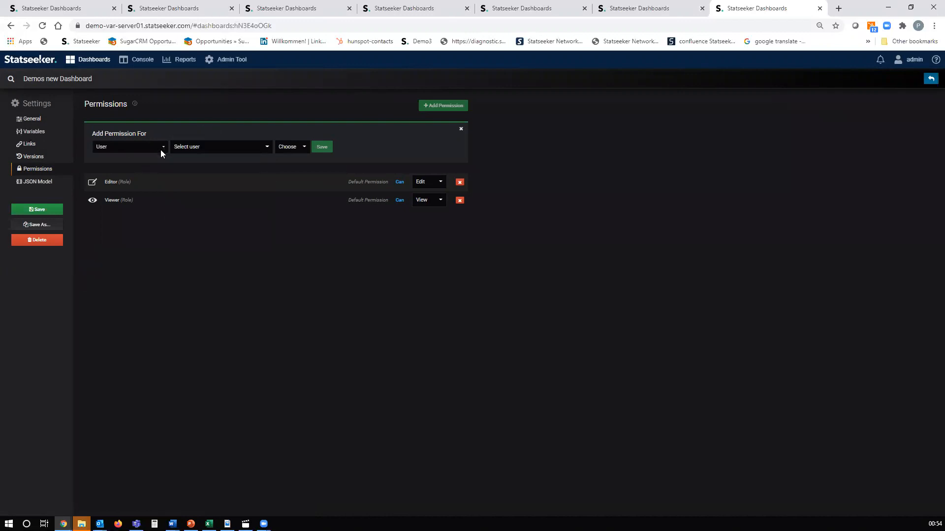
click(162, 148)
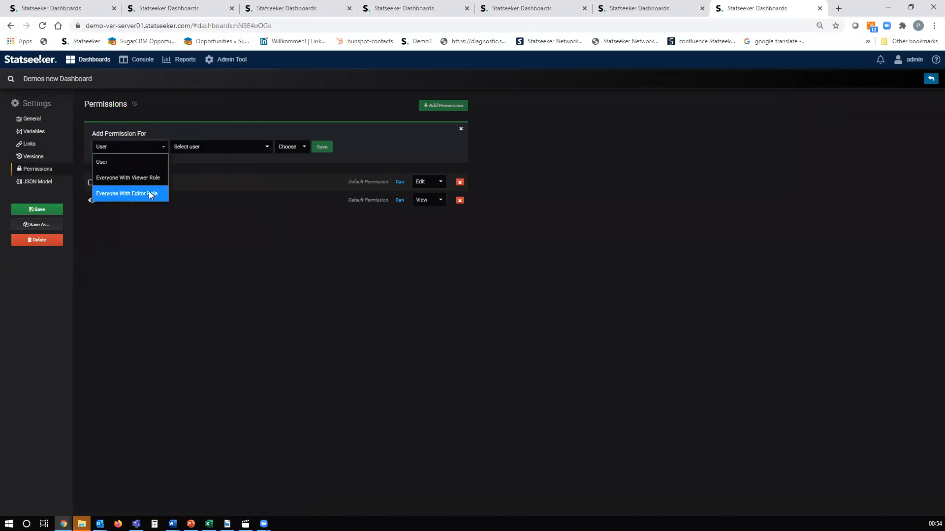
click(302, 147)
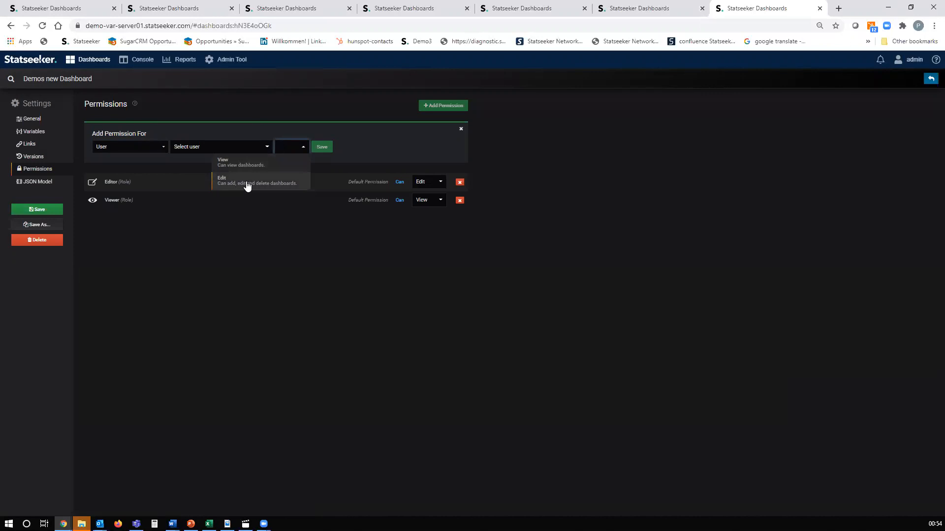
click(460, 129)
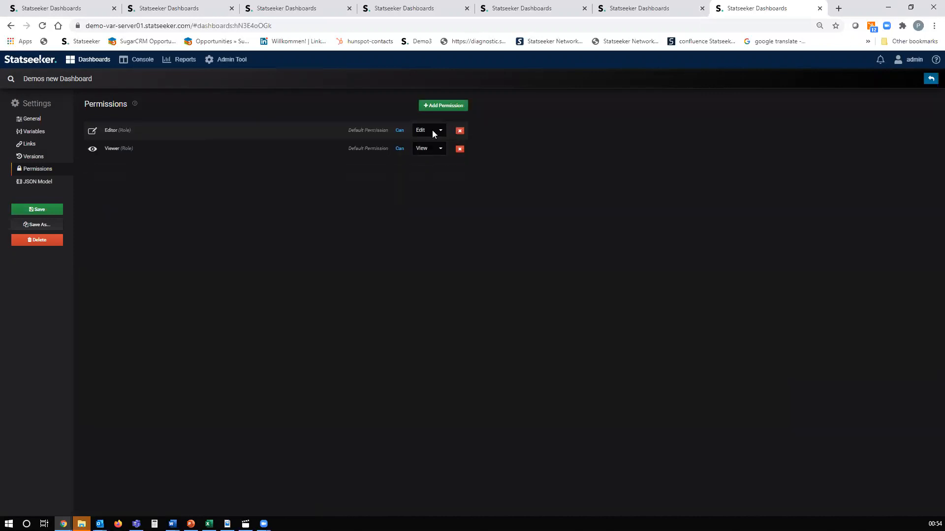
Return from the settings to the dashboard view and switch to the PowerPoint slide with the dashboard start-up steps.
click(928, 82)
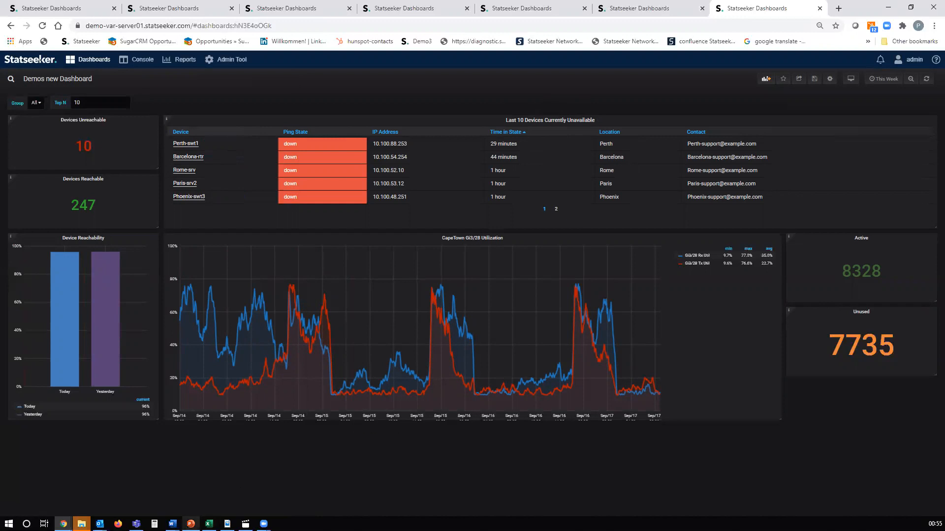
click(191, 525)
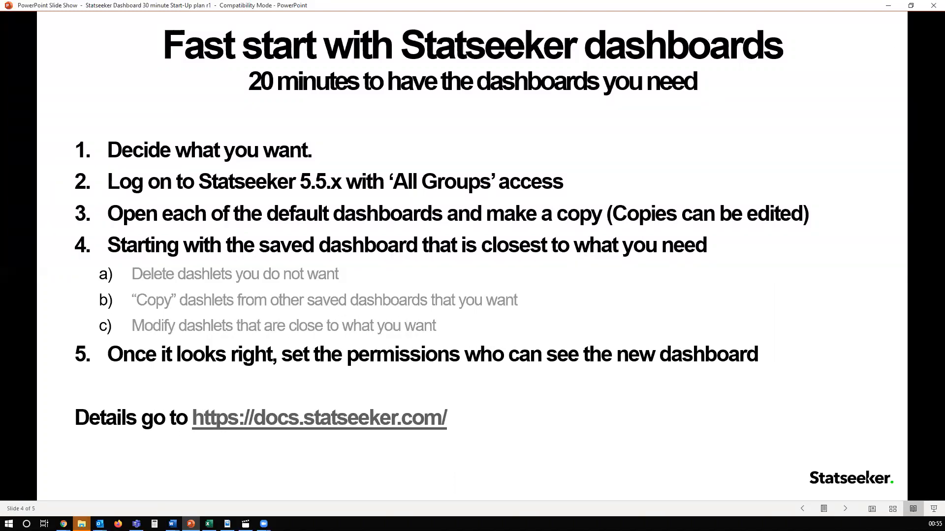
key(alt+Tab)
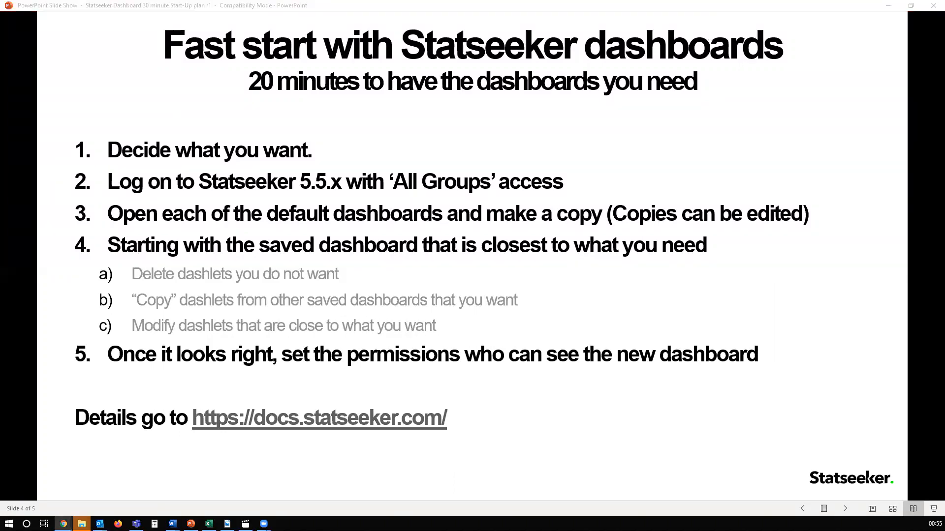